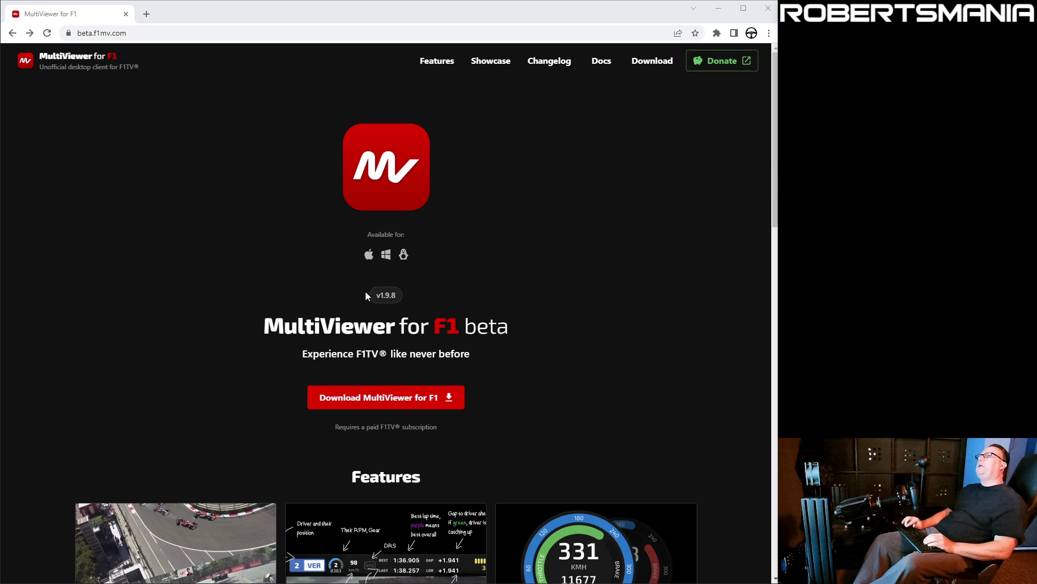
# Open the download page for MultiViewer for F1 and accept the invite to its community Discord server
pyautogui.click(352, 404)
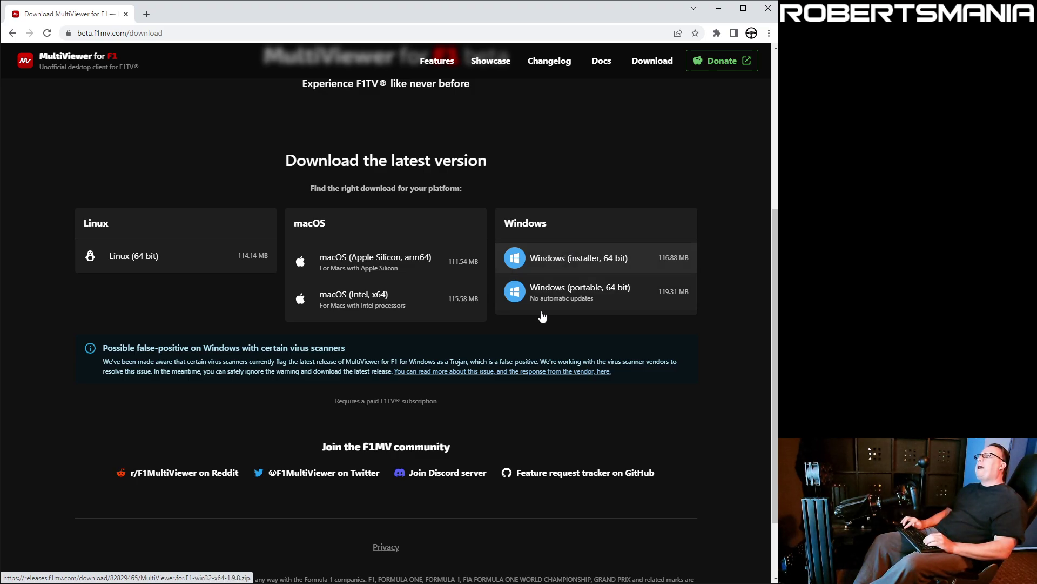
pyautogui.click(471, 475)
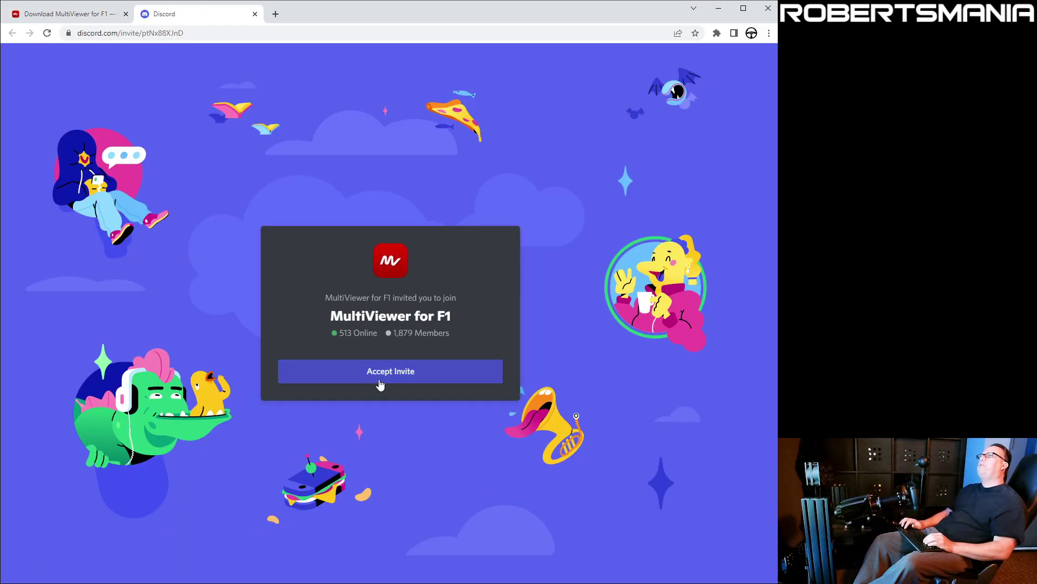
pyautogui.click(380, 373)
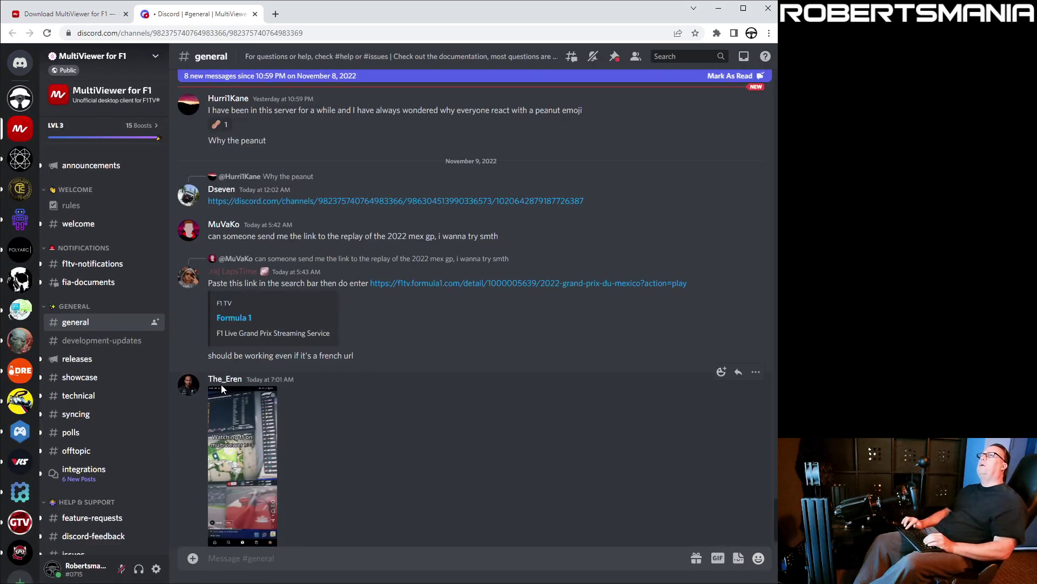
# Browse the Discord server's channels, view the help channel, and return to the MultiViewer download page
pyautogui.scroll(-5, 115, 420)
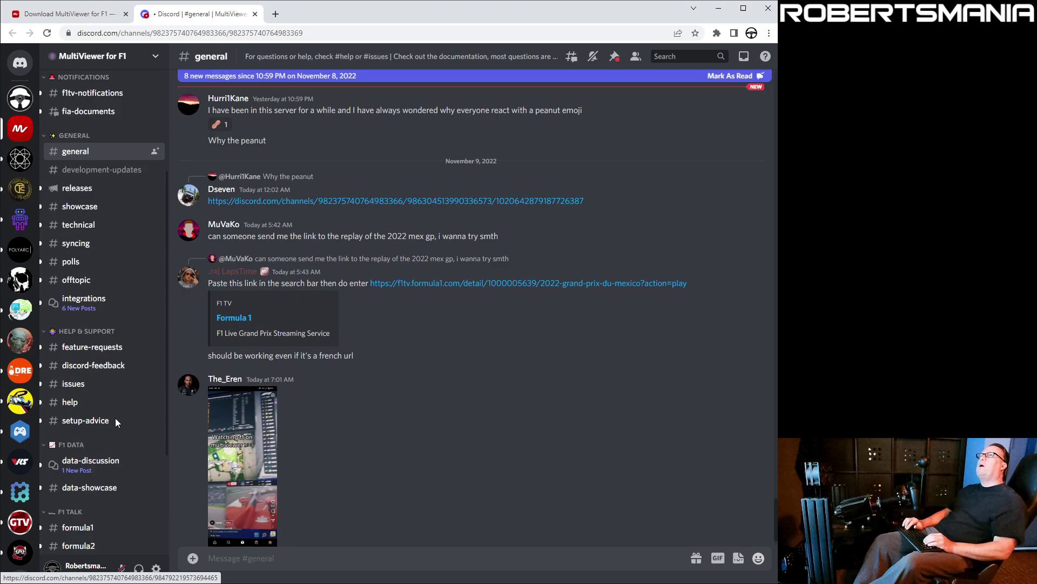
pyautogui.scroll(-3, 116, 419)
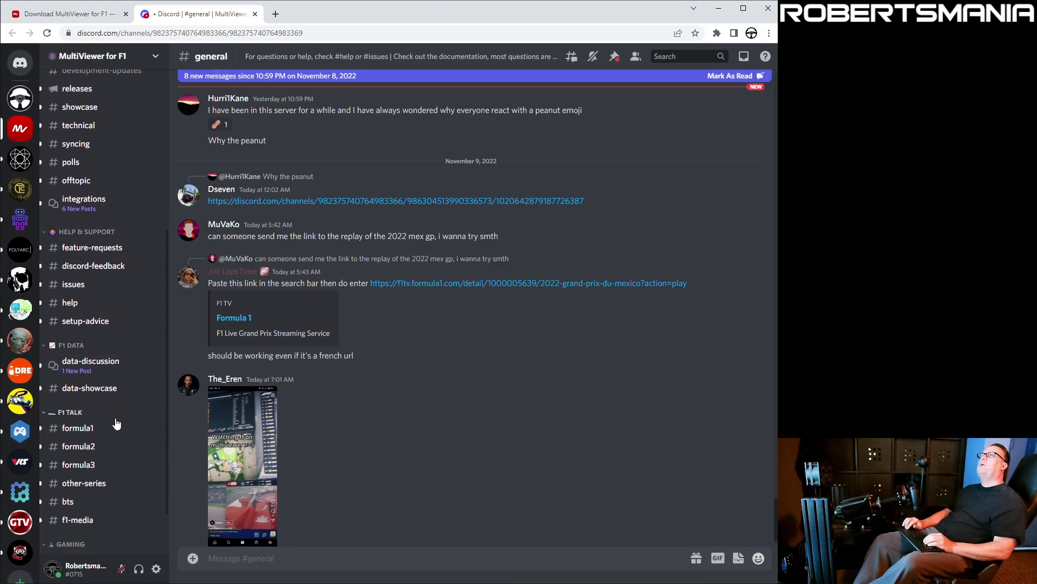
pyautogui.scroll(-2, 116, 421)
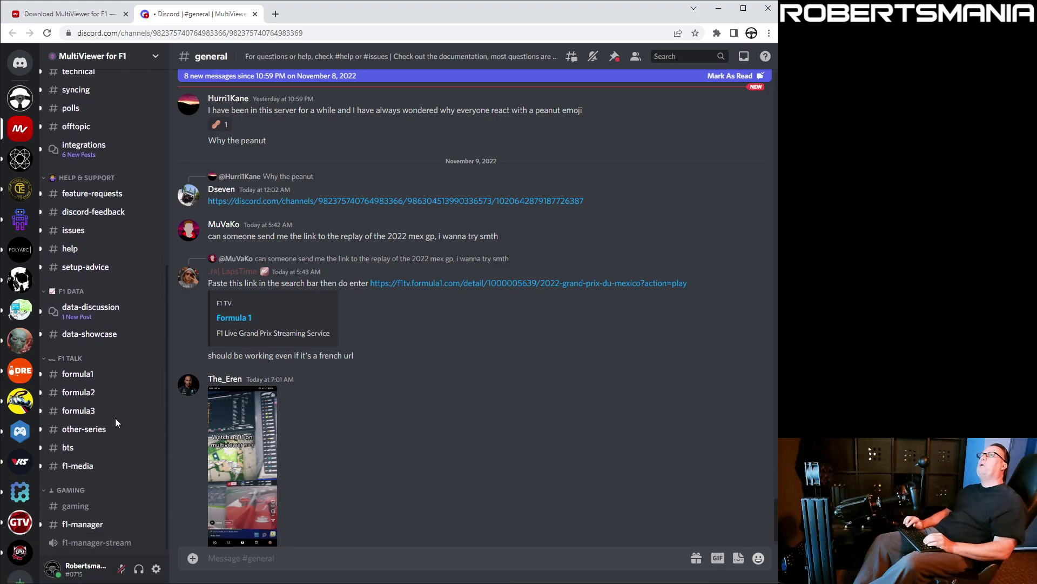
pyautogui.click(87, 252)
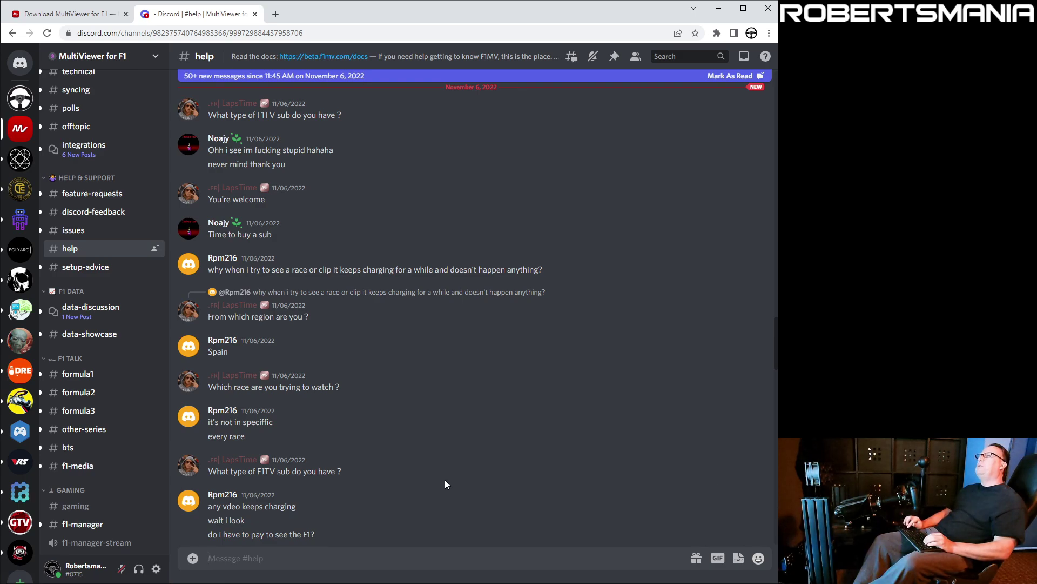
pyautogui.click(79, 15)
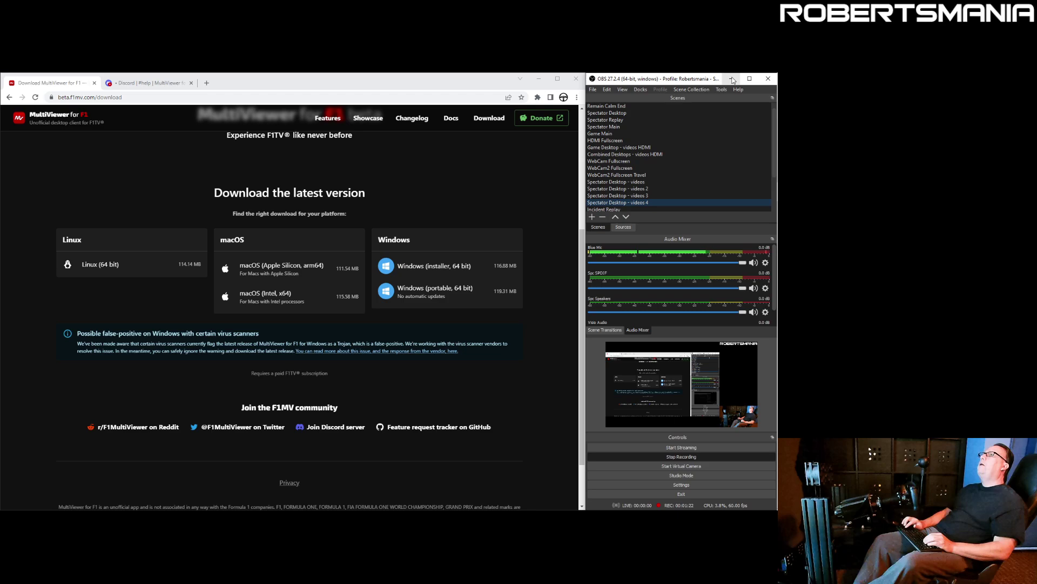
# Switch to the installed MultiViewer for F1 app, minimizing the OBS and browser windows
pyautogui.click(732, 79)
pyautogui.click(769, 82)
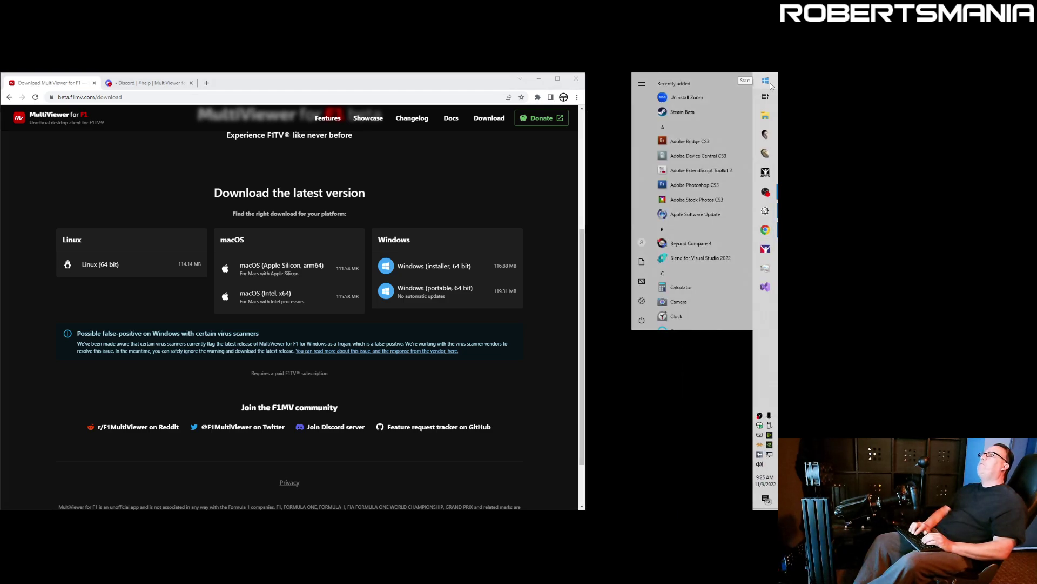
pyautogui.write('multi')
pyautogui.press('Return')
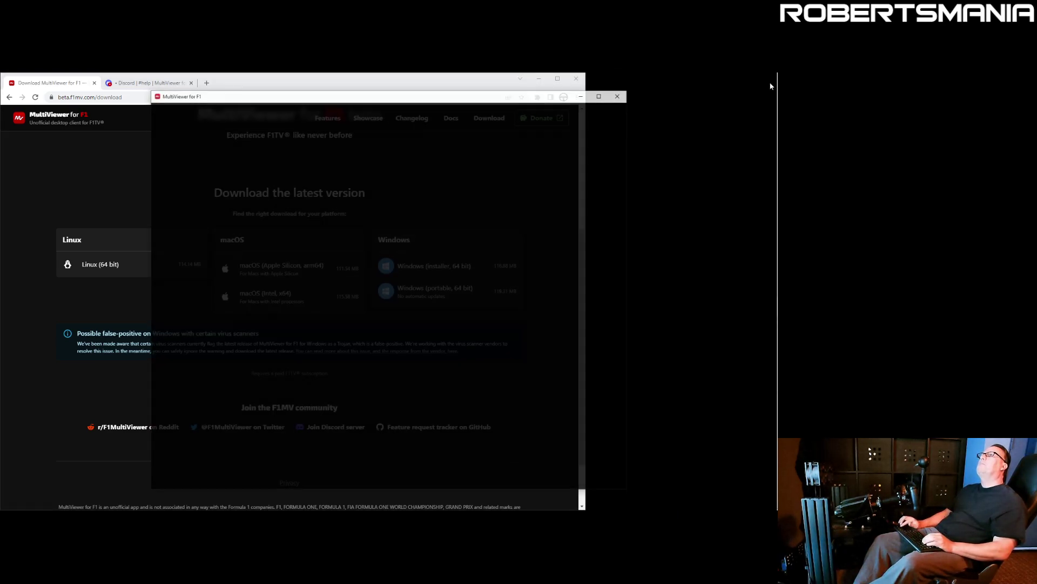
pyautogui.click(537, 82)
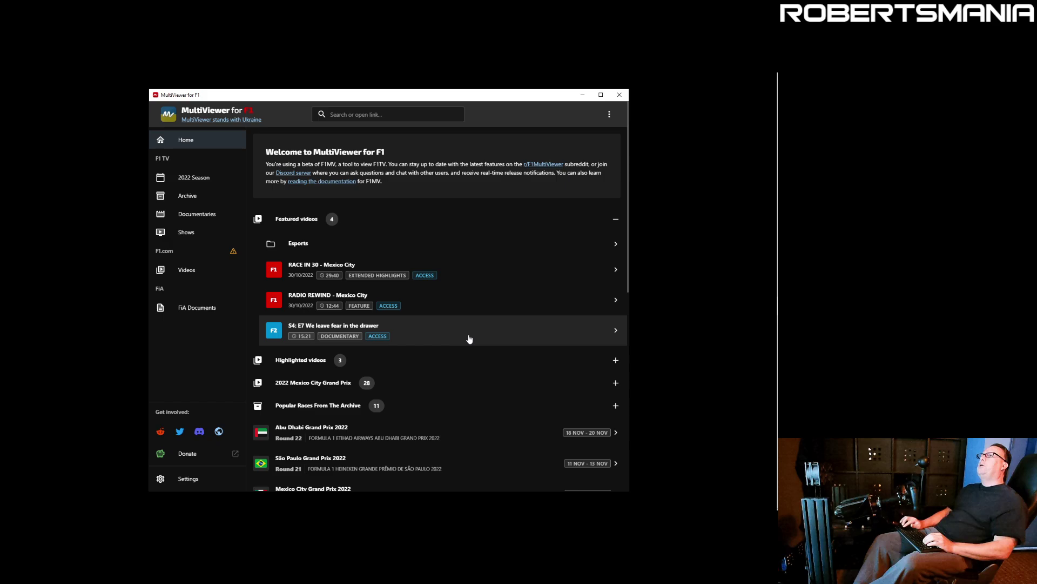
# Open the full 2022 Mexico City Grand Prix race replay from its event group and review the available feeds
pyautogui.click(420, 388)
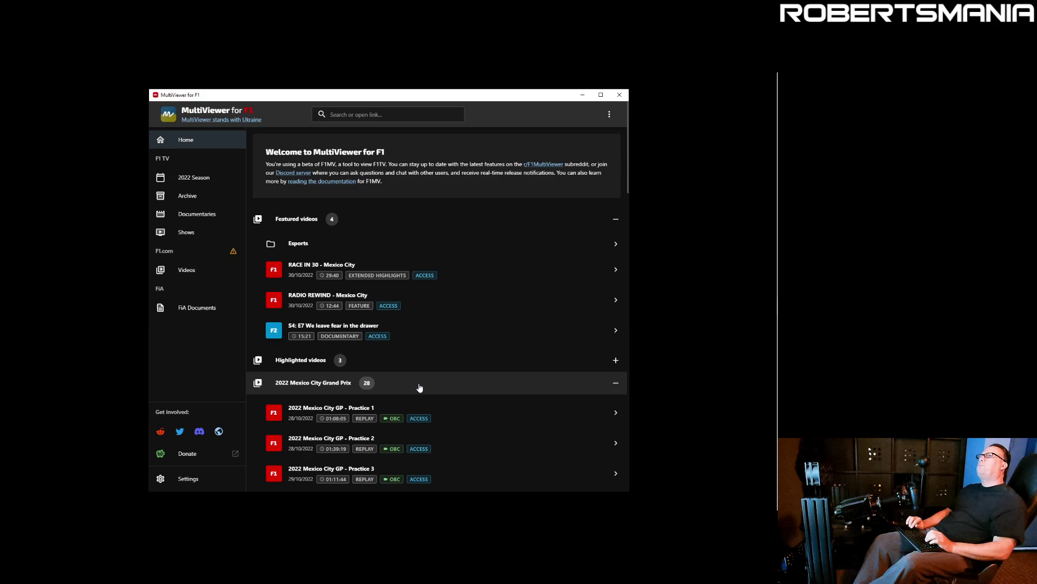
pyautogui.scroll(-3, 419, 388)
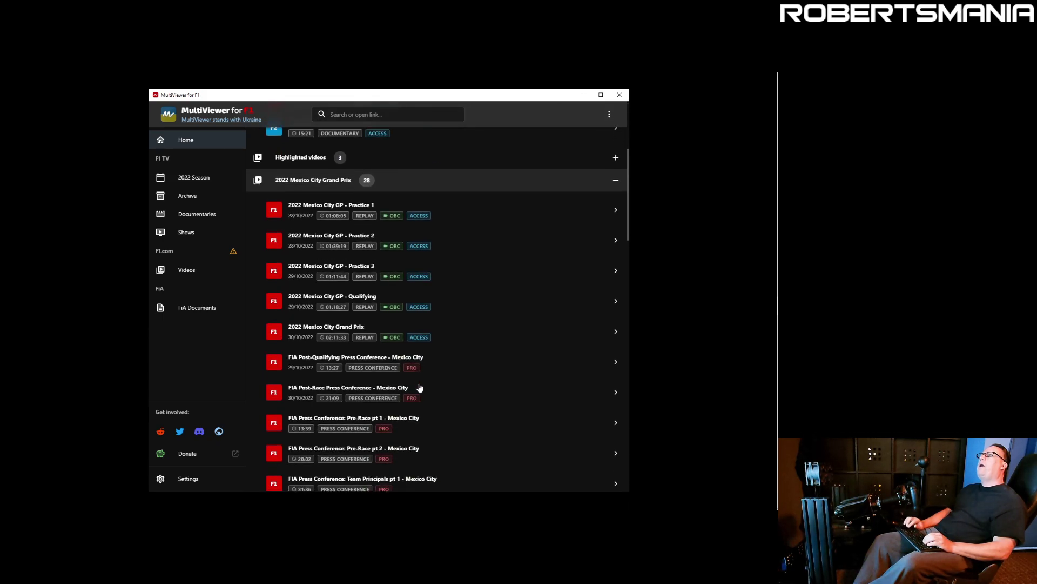
pyautogui.click(457, 336)
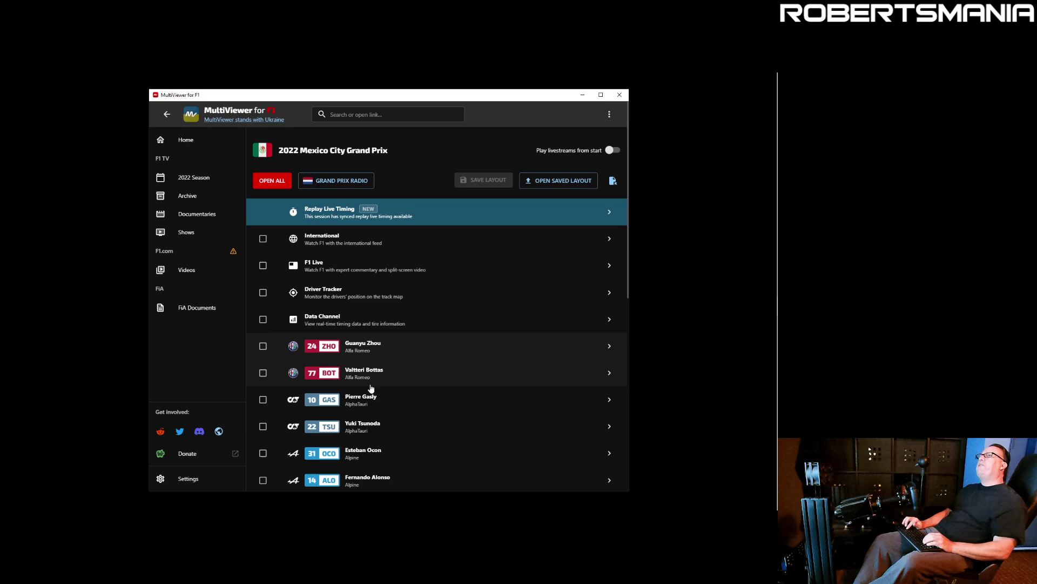
pyautogui.scroll(-6, 379, 409)
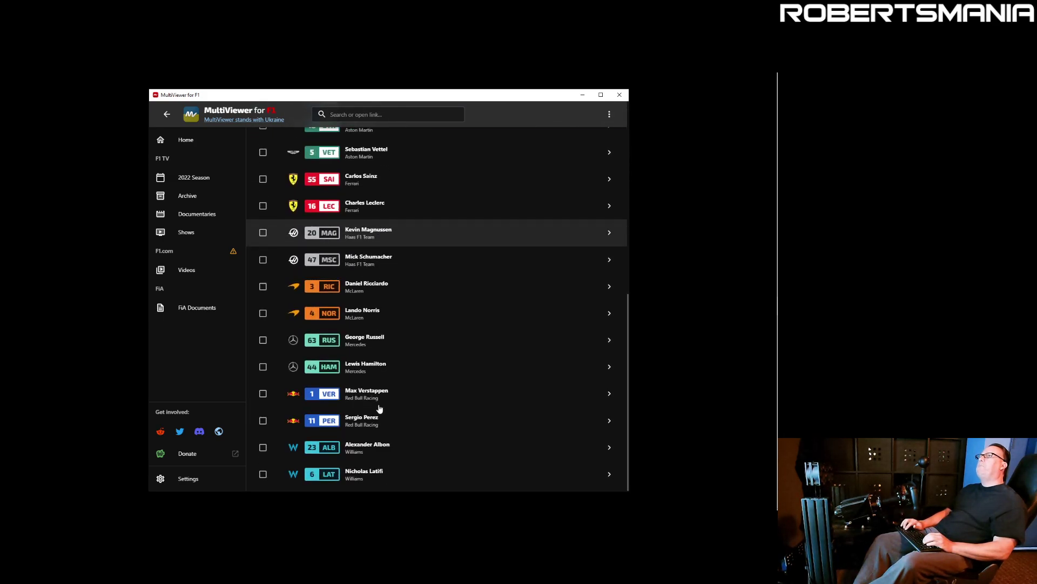
pyautogui.scroll(6, 380, 409)
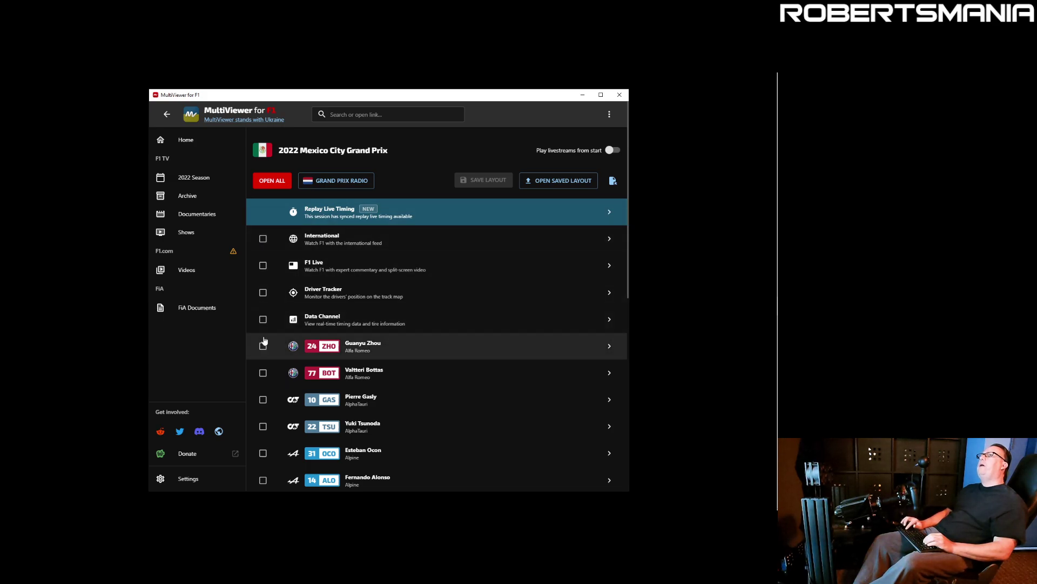
# Open the International feed and set its player window size to 2/3rd of the screen
pyautogui.click(373, 242)
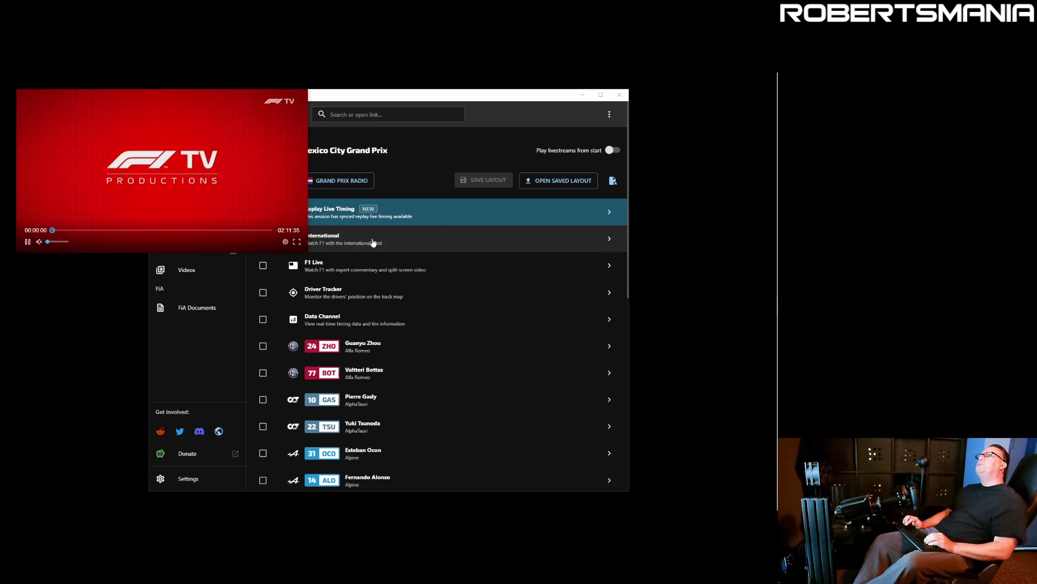
pyautogui.rightClick(41, 172)
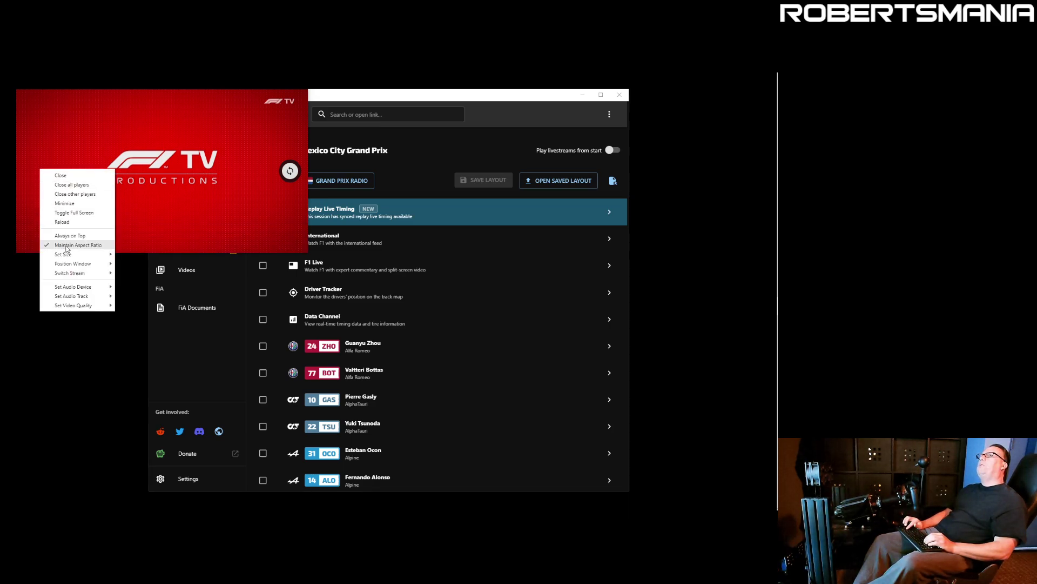
pyautogui.moveTo(68, 259)
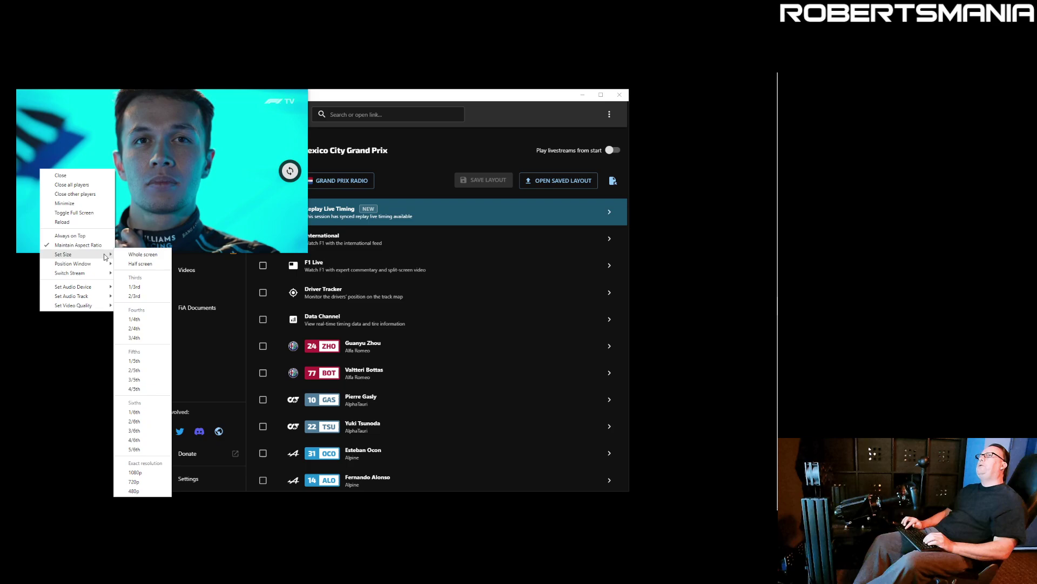
pyautogui.click(140, 264)
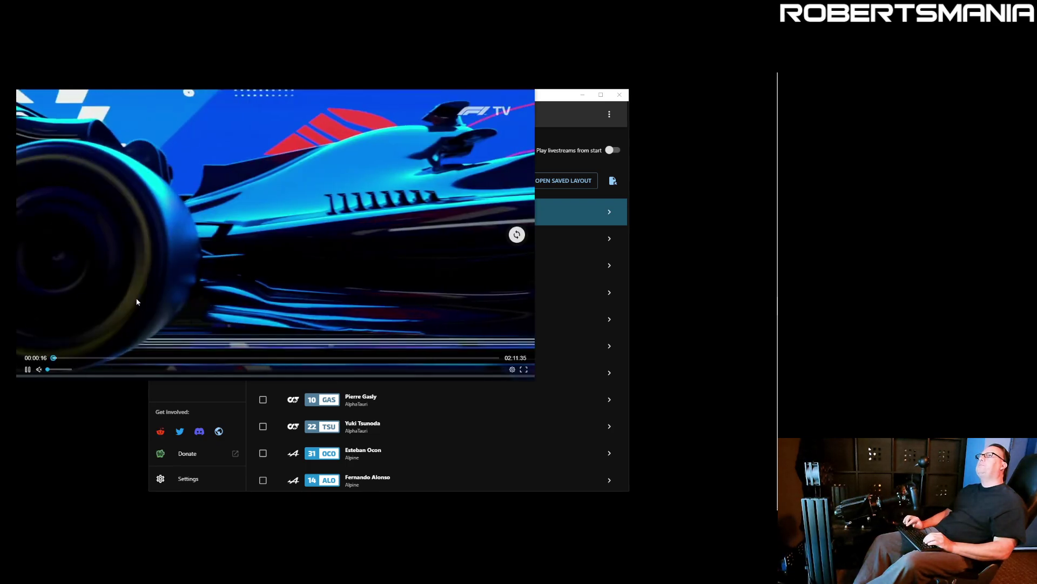
# Position the International player window at Top Left
pyautogui.rightClick(166, 226)
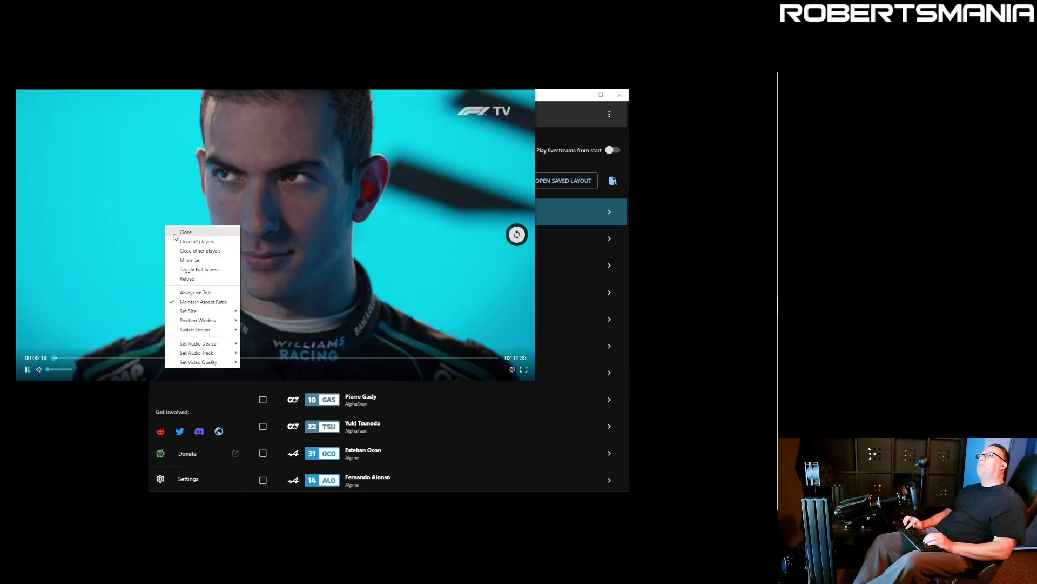
pyautogui.moveTo(206, 321)
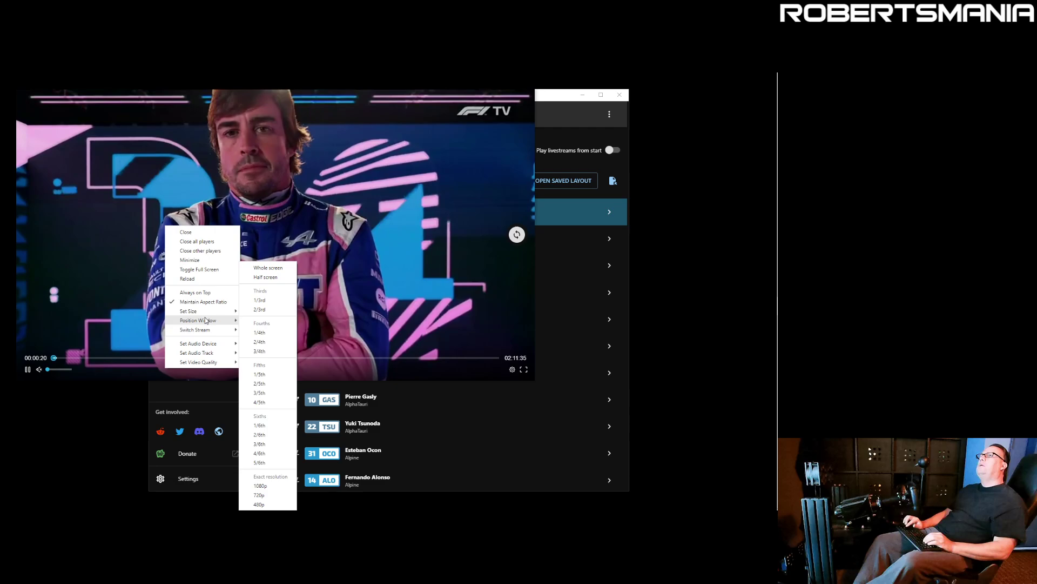
pyautogui.click(250, 326)
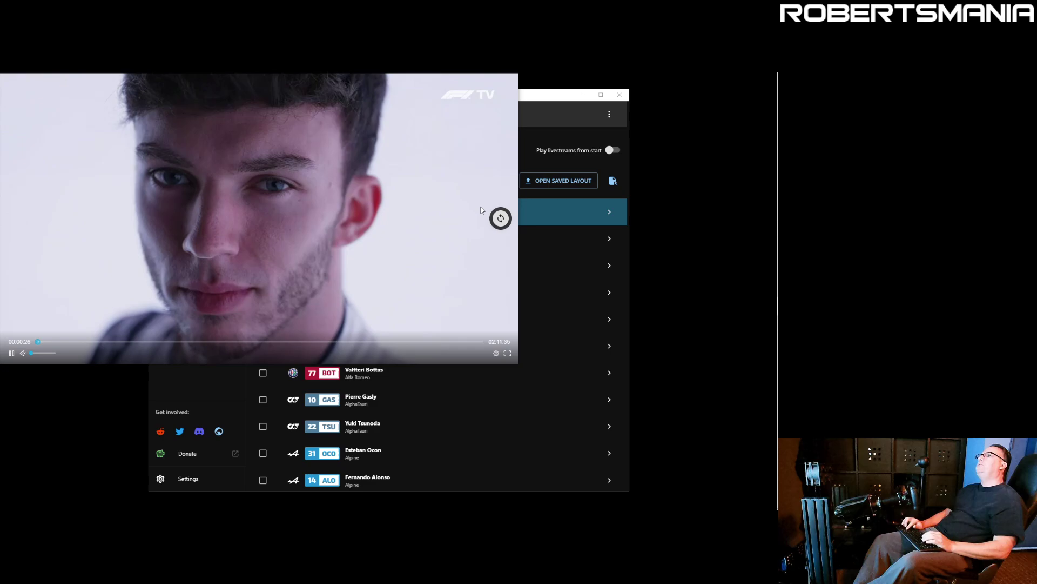
# Open the onboard feeds of Max Verstappen, Lando Norris and Charles Leclerc from the race's feed list
pyautogui.click(533, 97)
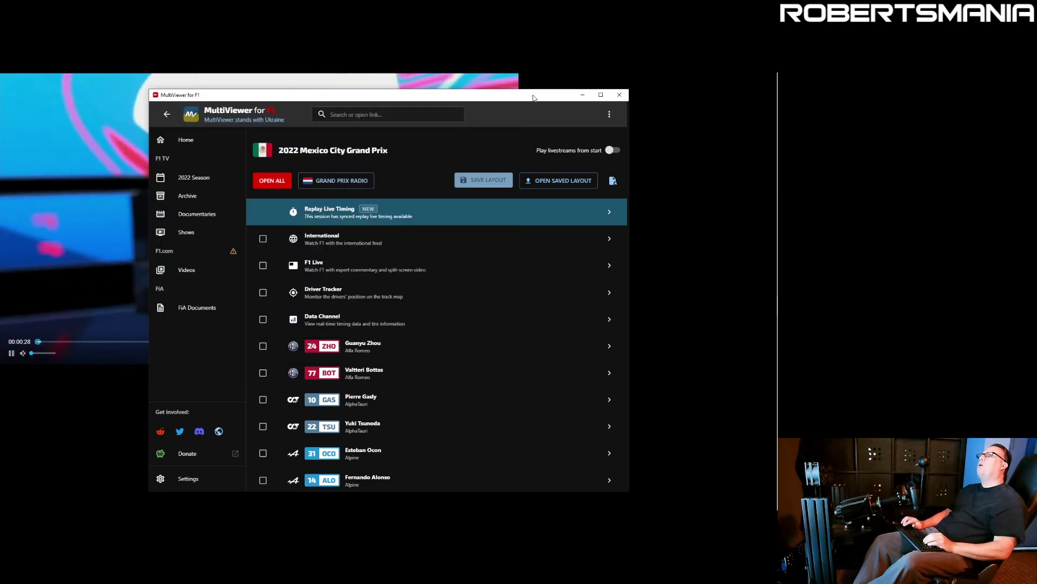
pyautogui.scroll(-3, 488, 374)
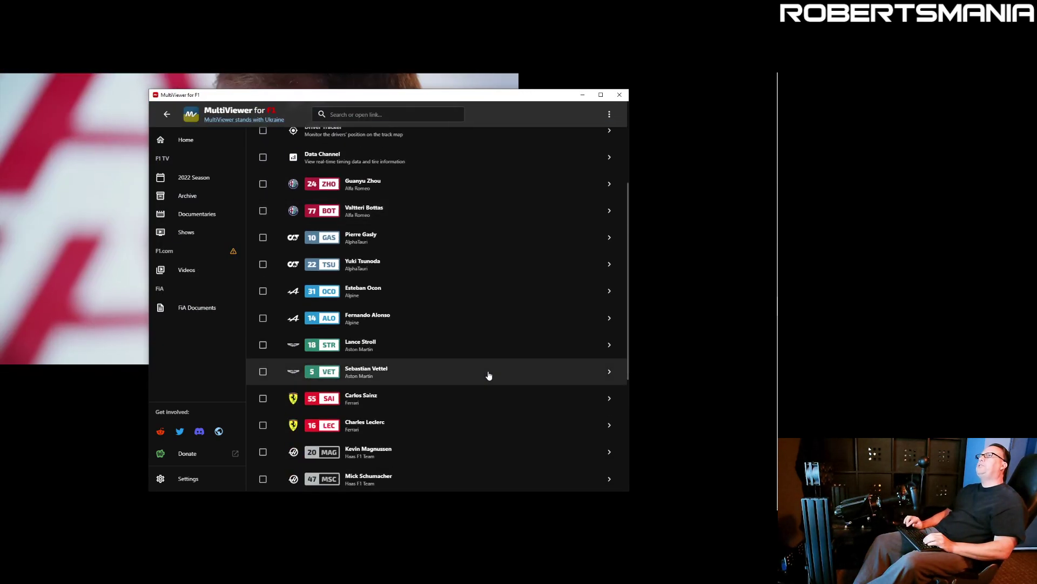
pyautogui.scroll(-2, 487, 374)
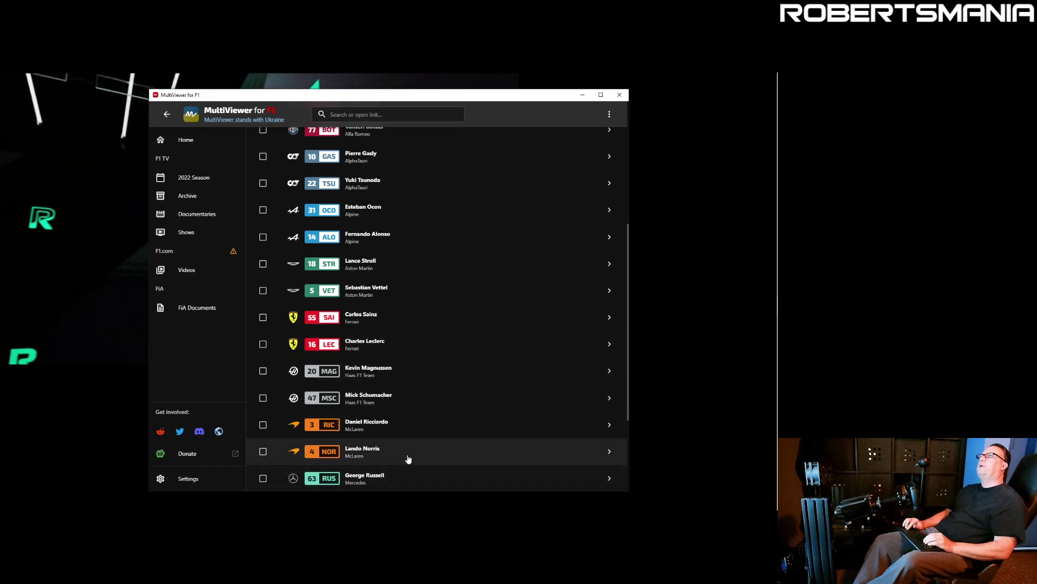
pyautogui.scroll(-3, 408, 459)
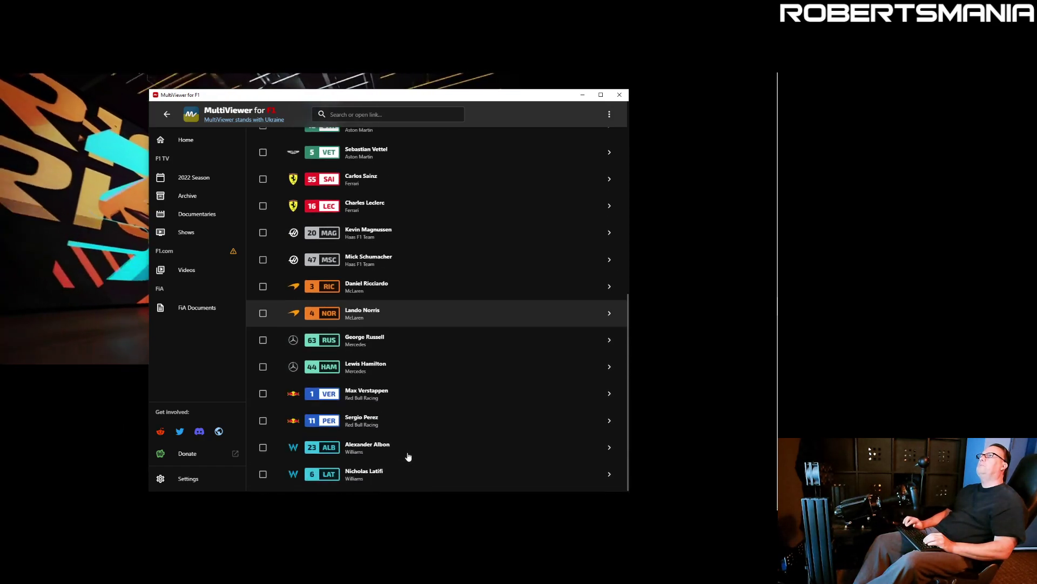
pyautogui.click(389, 406)
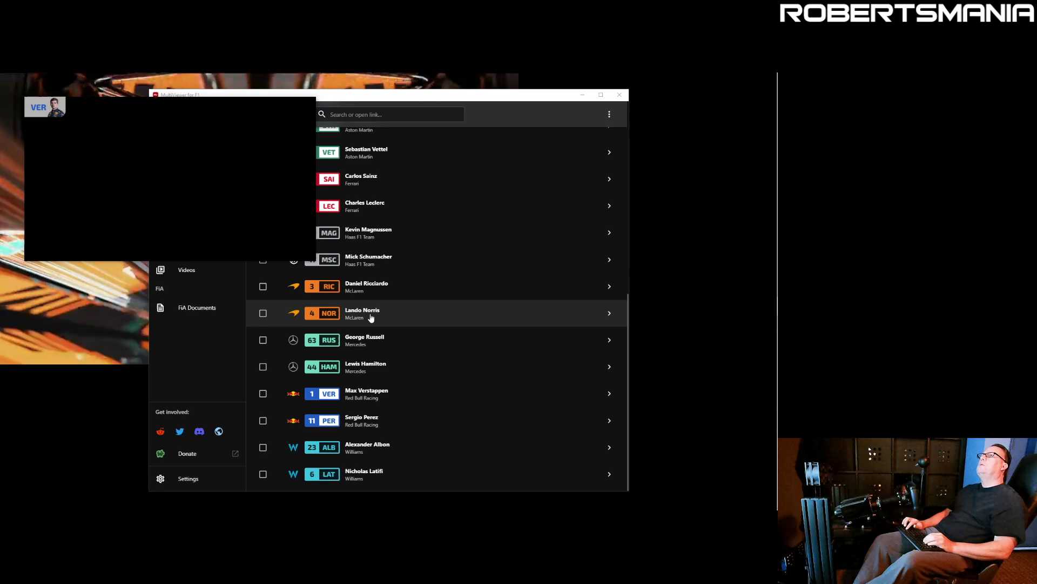
pyautogui.click(371, 318)
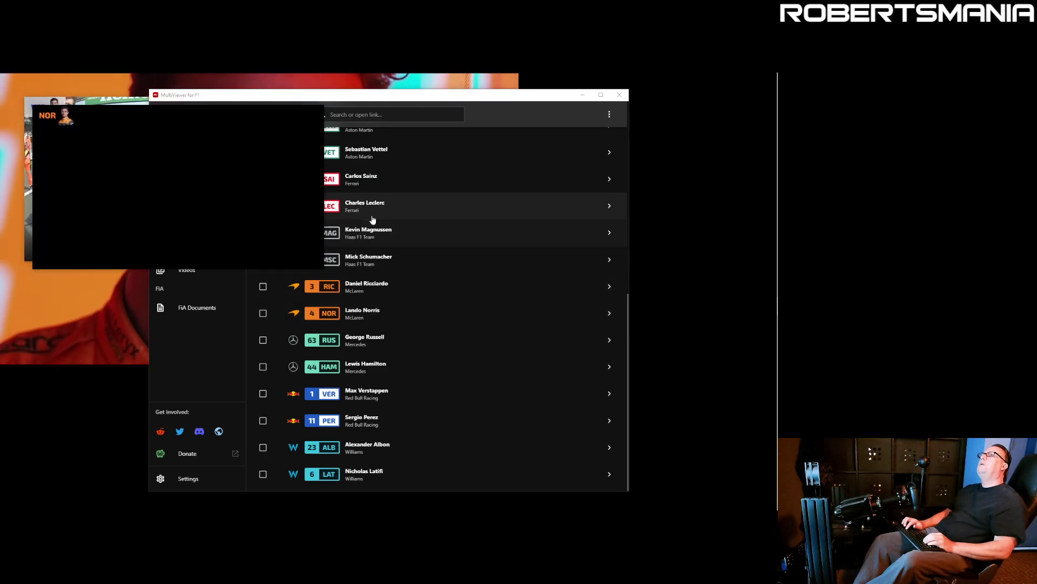
pyautogui.click(372, 210)
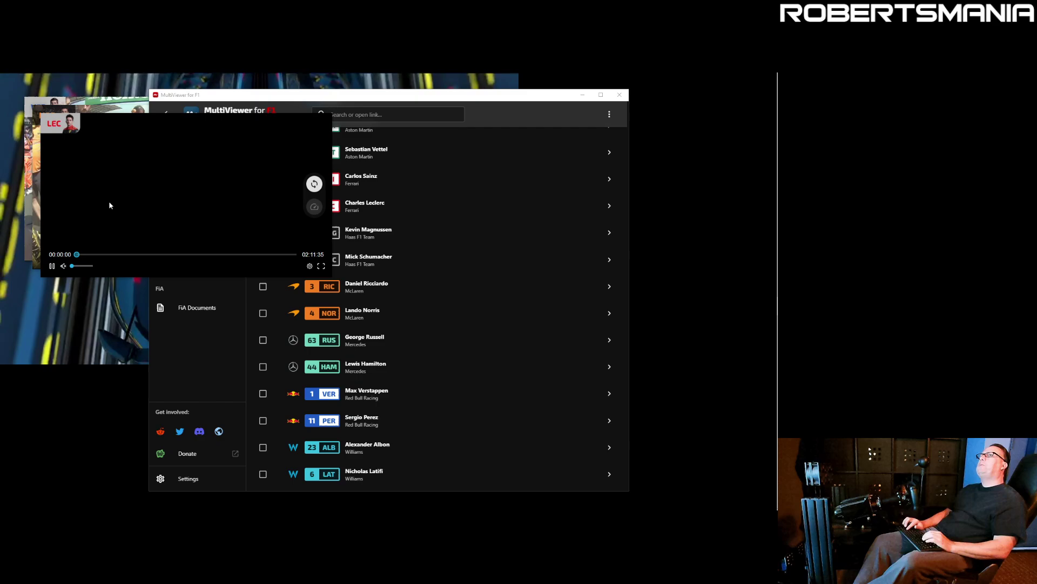
# Set the Charles Leclerc player window to 1/3rd size and position it at Bottom Right
pyautogui.rightClick(162, 185)
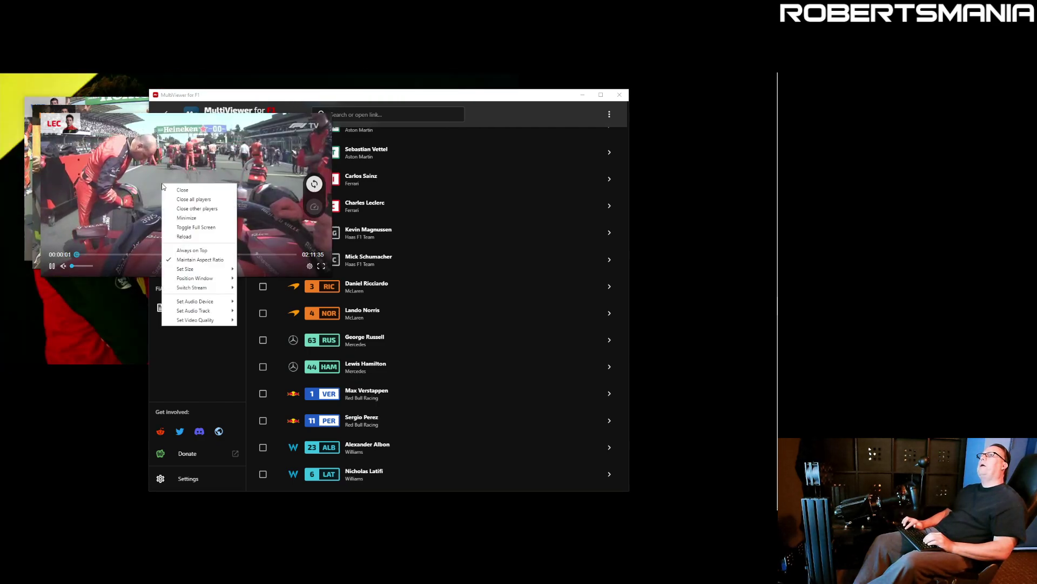
pyautogui.moveTo(220, 269)
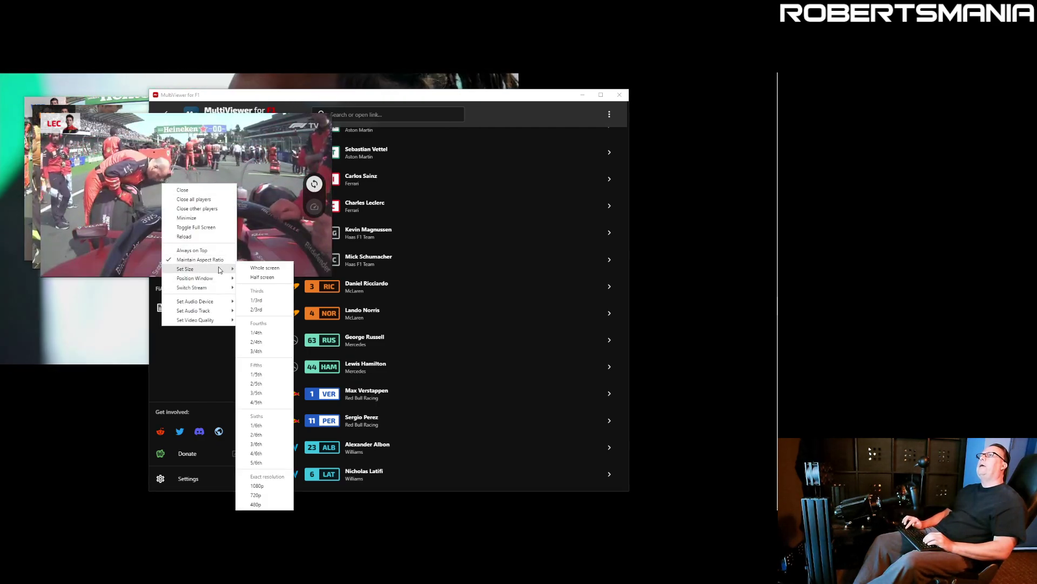
pyautogui.click(263, 299)
pyautogui.rightClick(173, 198)
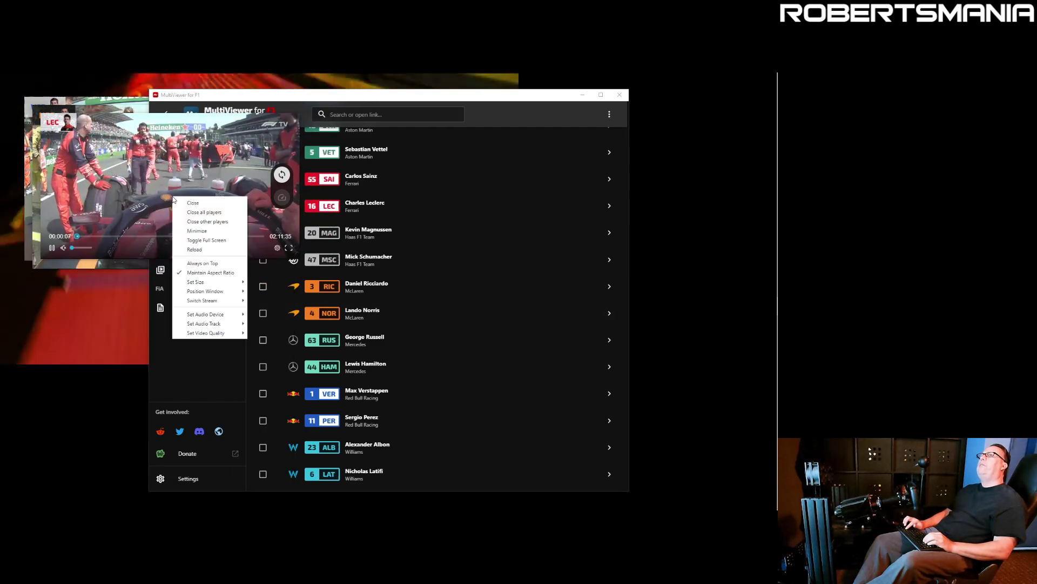
pyautogui.moveTo(199, 291)
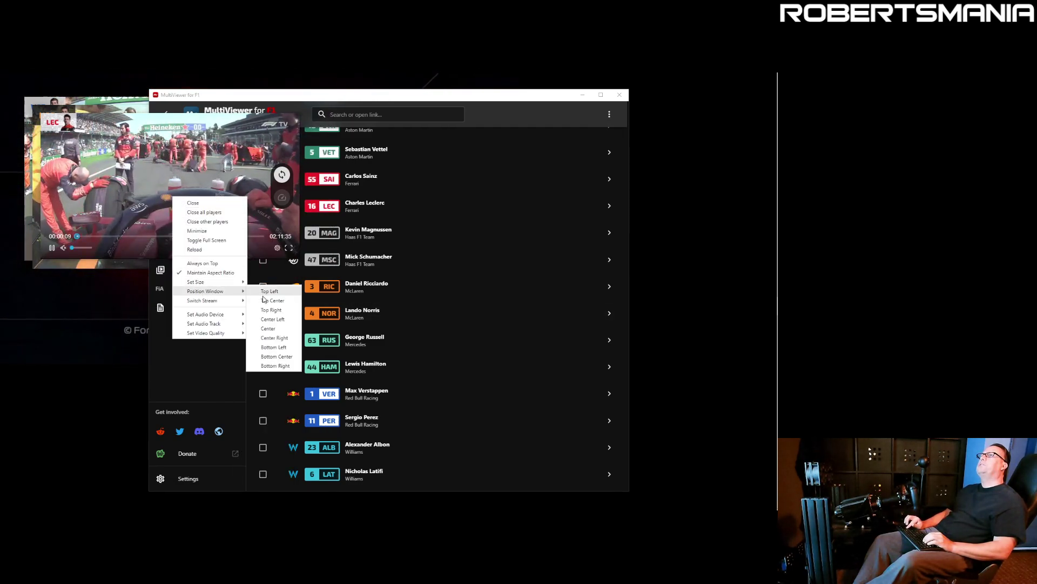
pyautogui.click(275, 365)
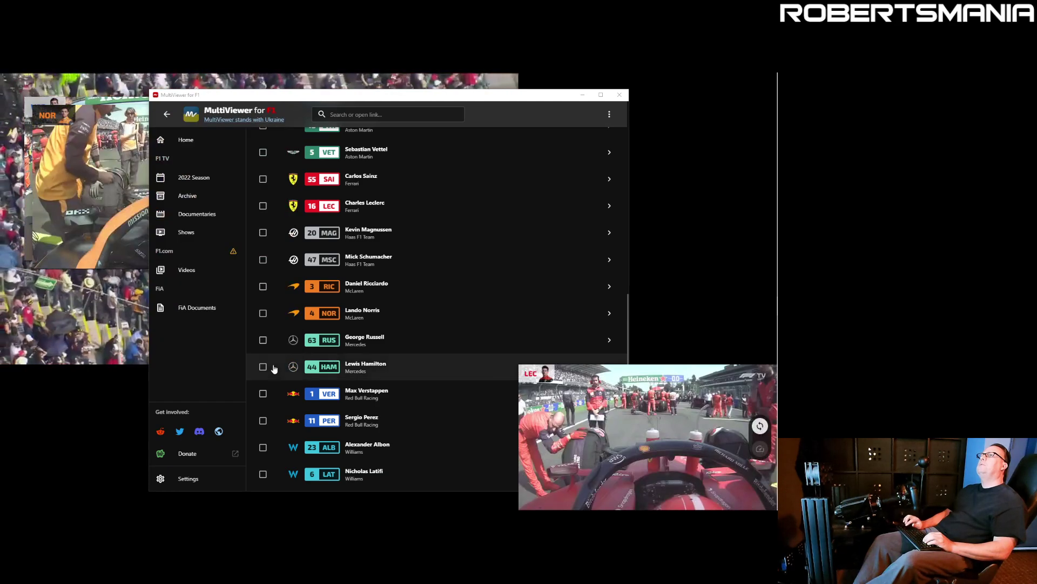
# Set the Lando Norris player window to 1/3rd size and position it at Center Right
pyautogui.click(100, 158)
pyautogui.rightClick(100, 158)
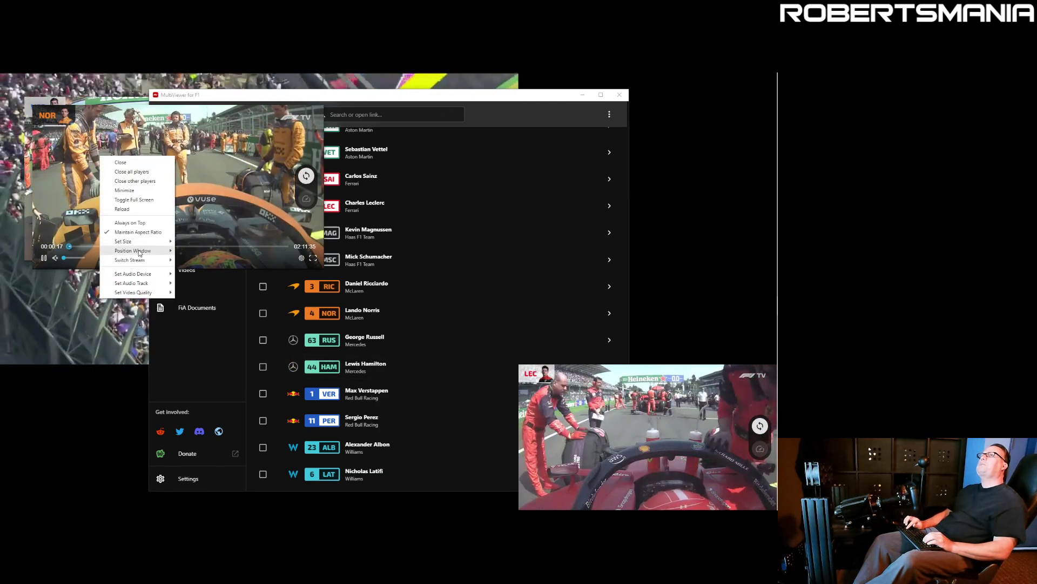
pyautogui.moveTo(139, 247)
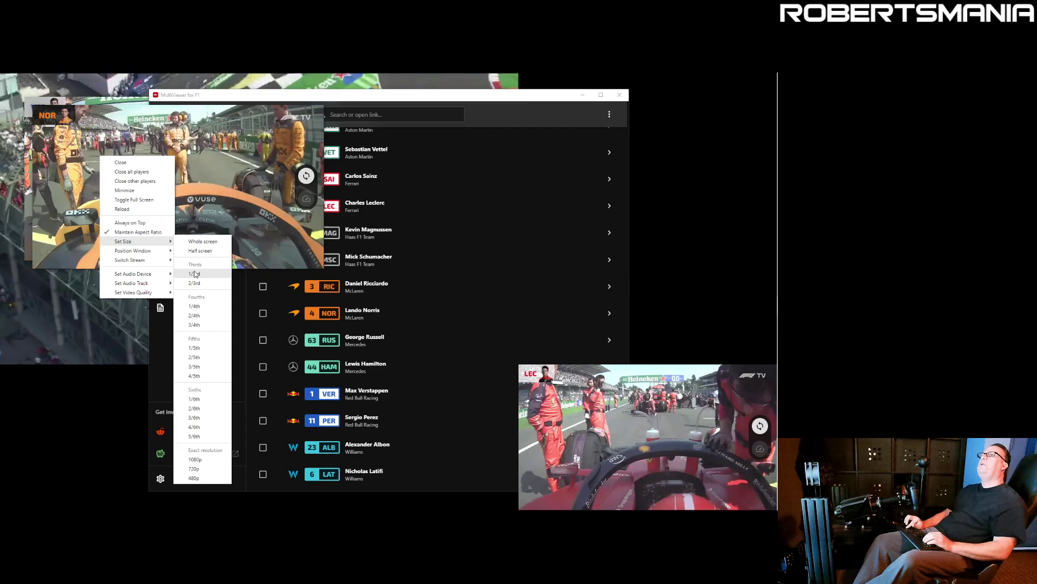
pyautogui.click(196, 274)
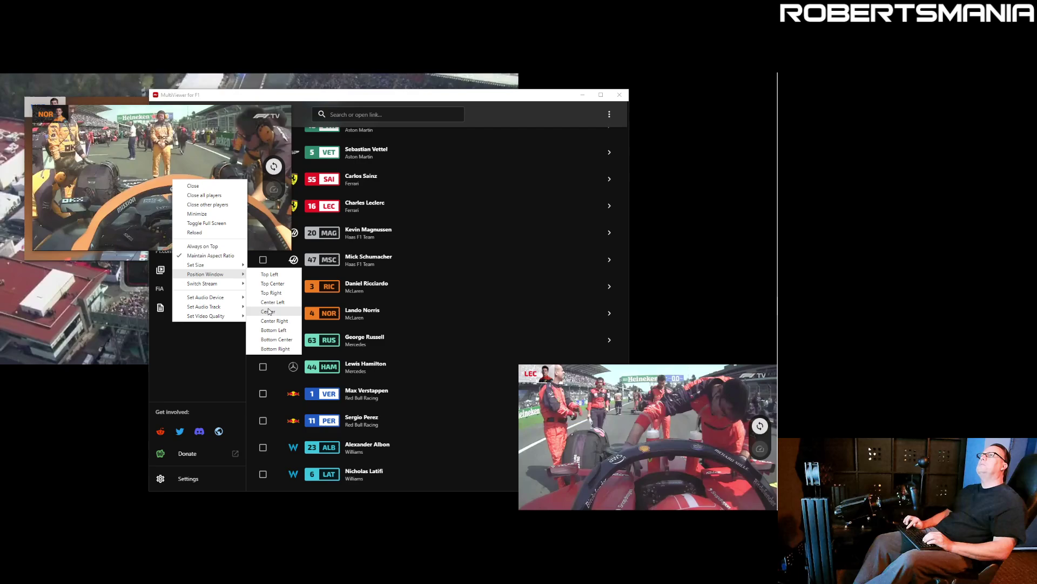
pyautogui.click(275, 321)
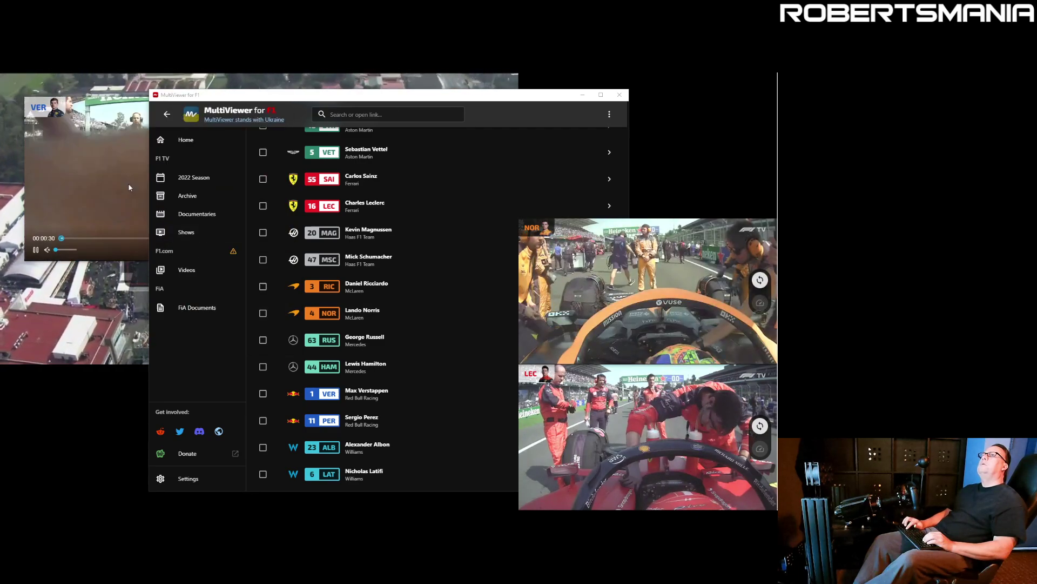
# Set the Max Verstappen player window to 1/3rd size and position it at Top Right
pyautogui.rightClick(124, 161)
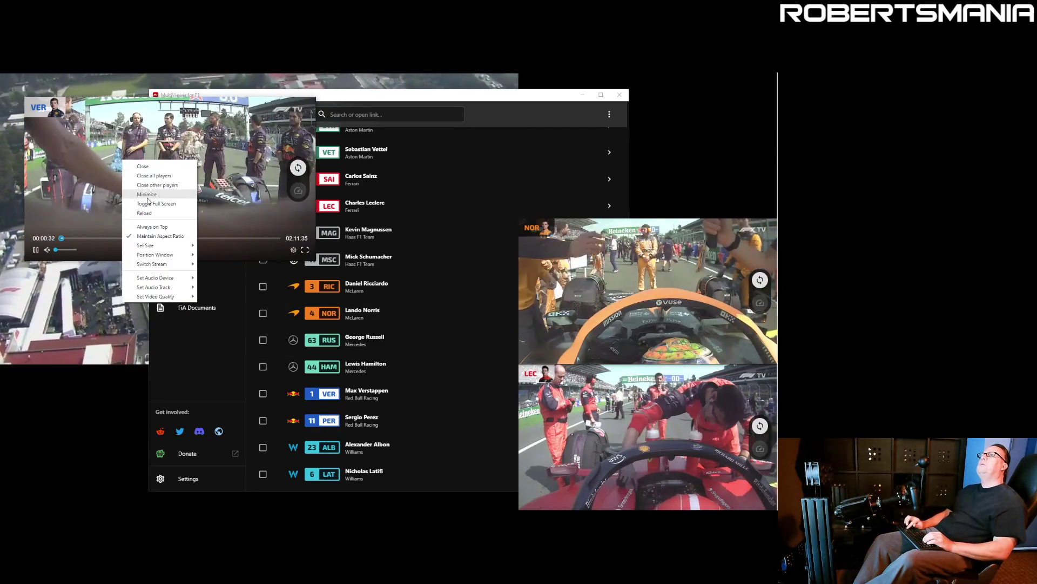
pyautogui.moveTo(155, 254)
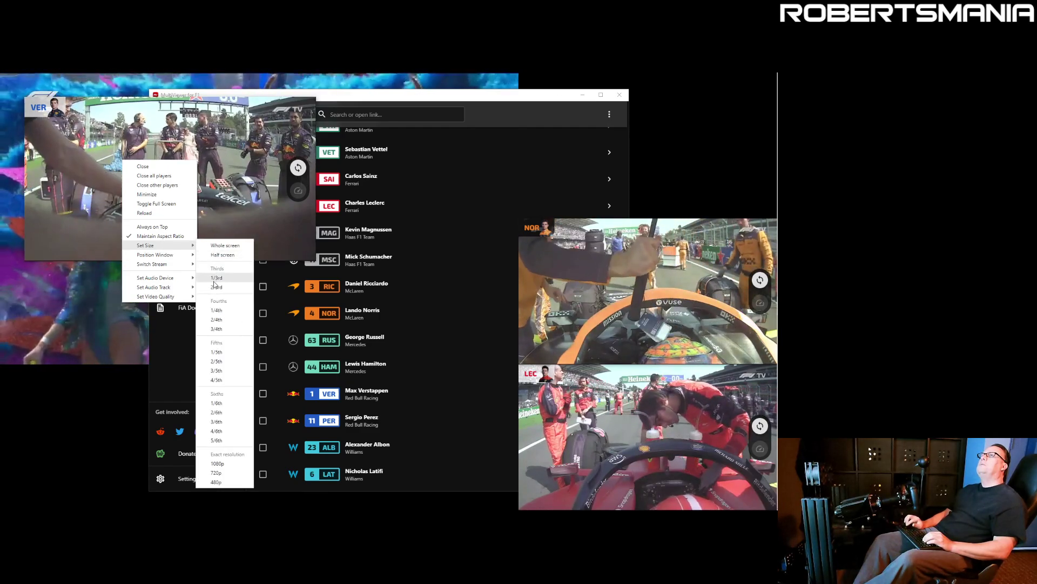
pyautogui.click(214, 279)
pyautogui.rightClick(152, 200)
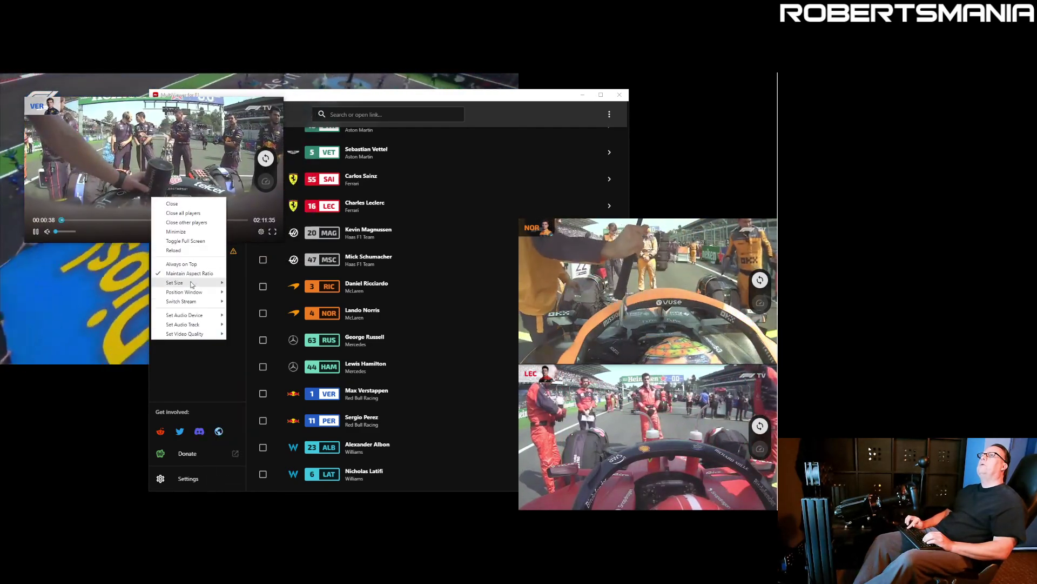
pyautogui.moveTo(197, 292)
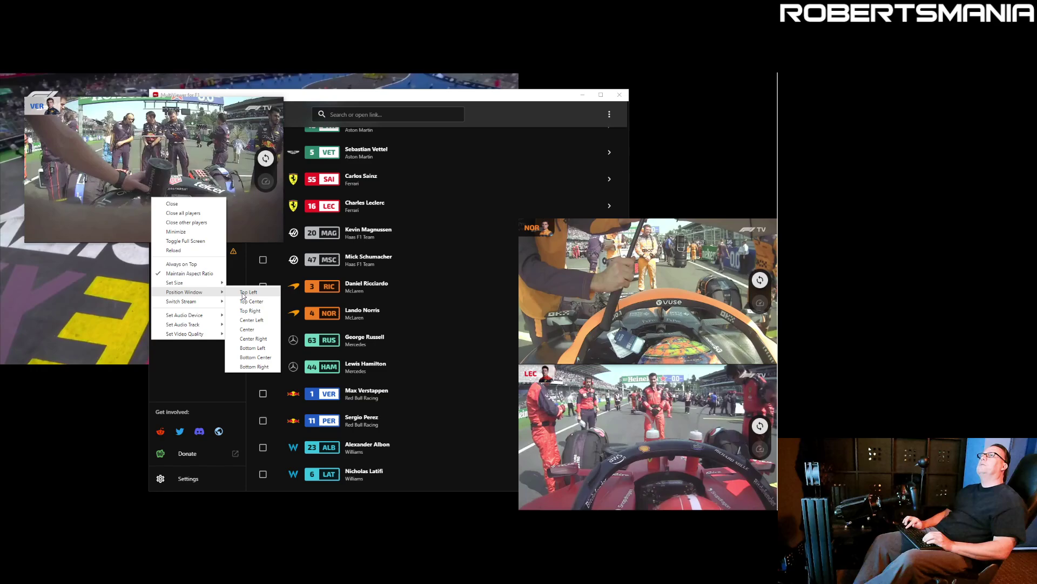
pyautogui.click(250, 311)
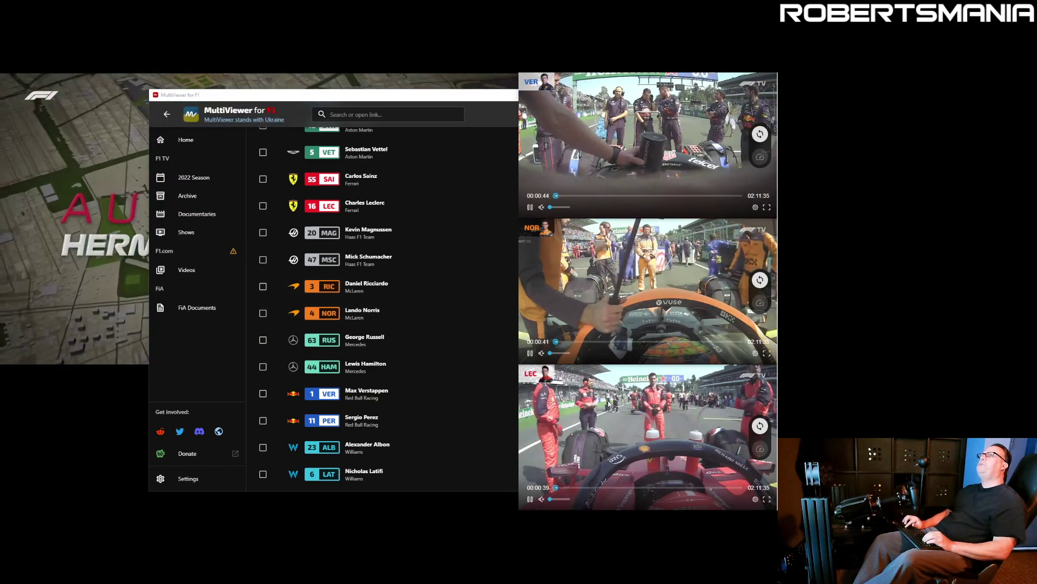
# Return to the race's feed list and open Replay Live Timing for the 2022 Mexico City Grand Prix
pyautogui.click(142, 205)
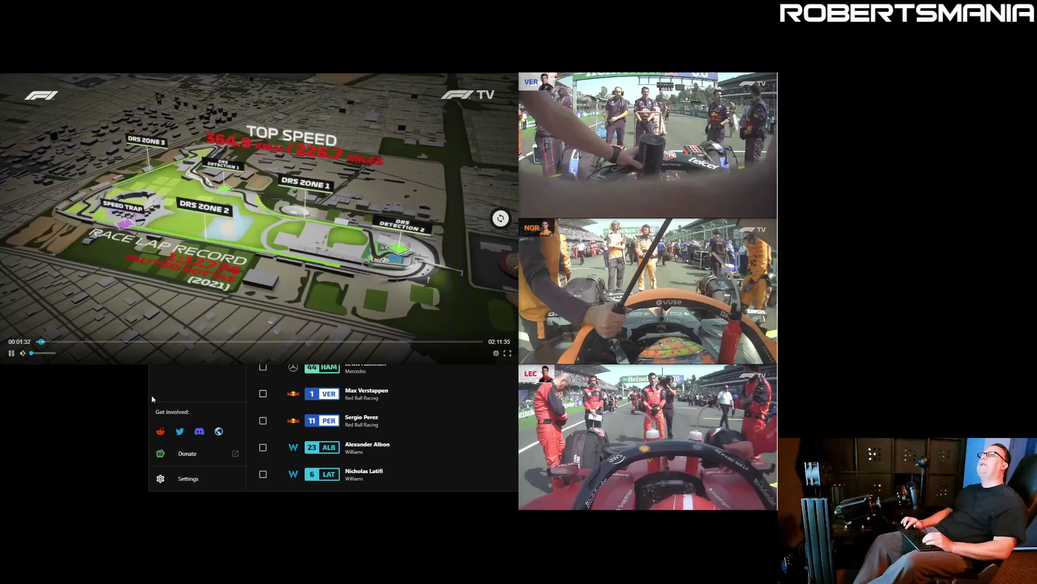
pyautogui.click(153, 390)
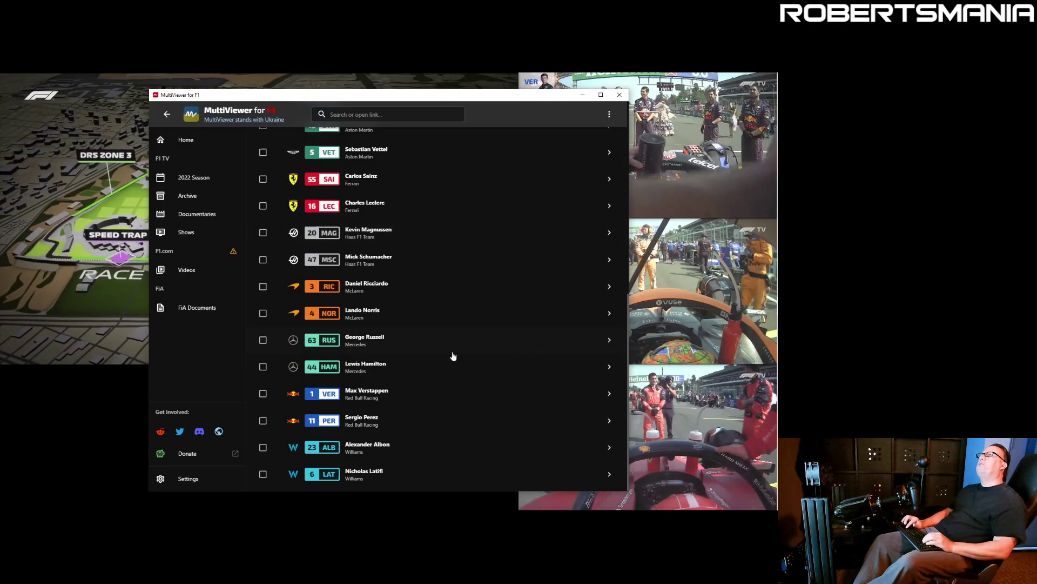
pyautogui.scroll(6, 472, 334)
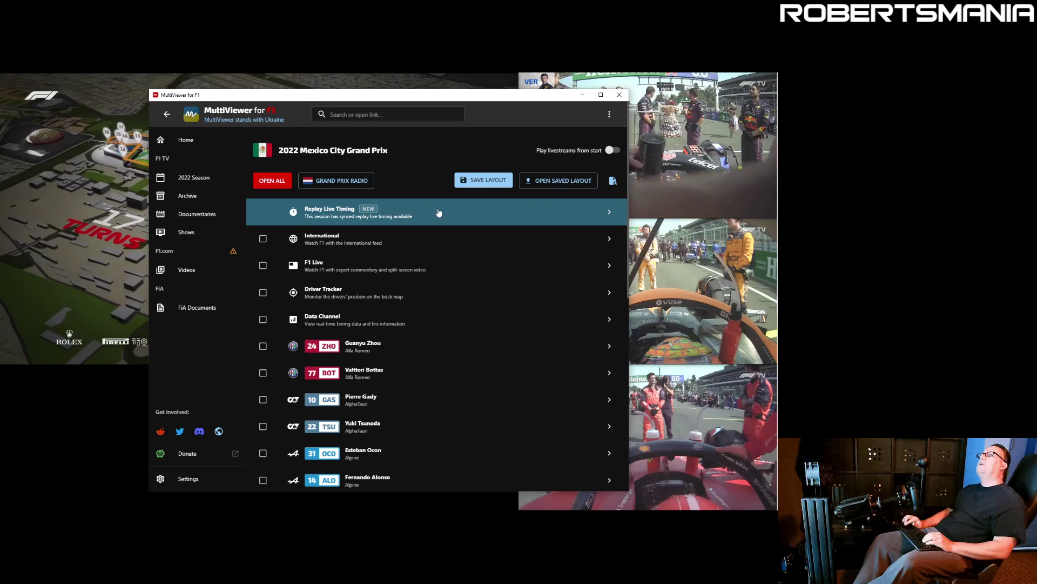
pyautogui.click(463, 219)
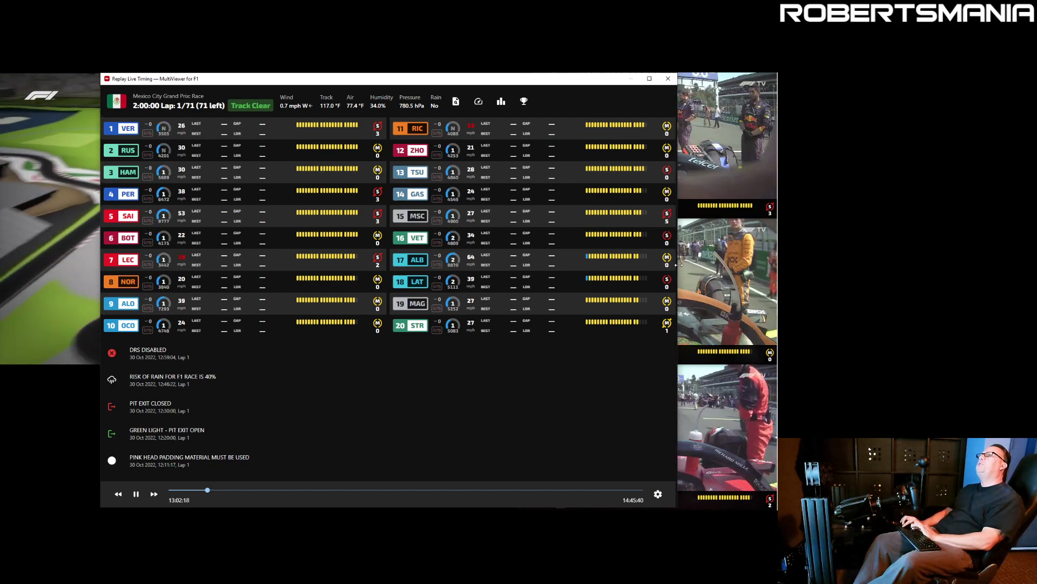
# Shrink the Replay Live Timing window and fit it into the lower-left area beneath the International feed
pyautogui.moveTo(679, 265); pyautogui.dragTo(455, 300)
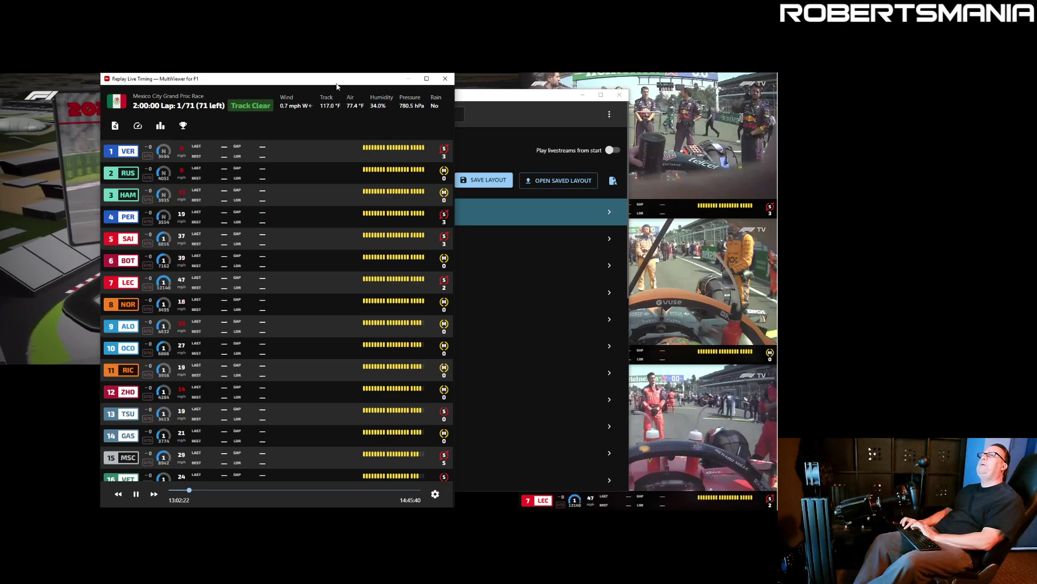
pyautogui.moveTo(337, 86); pyautogui.dragTo(235, 78)
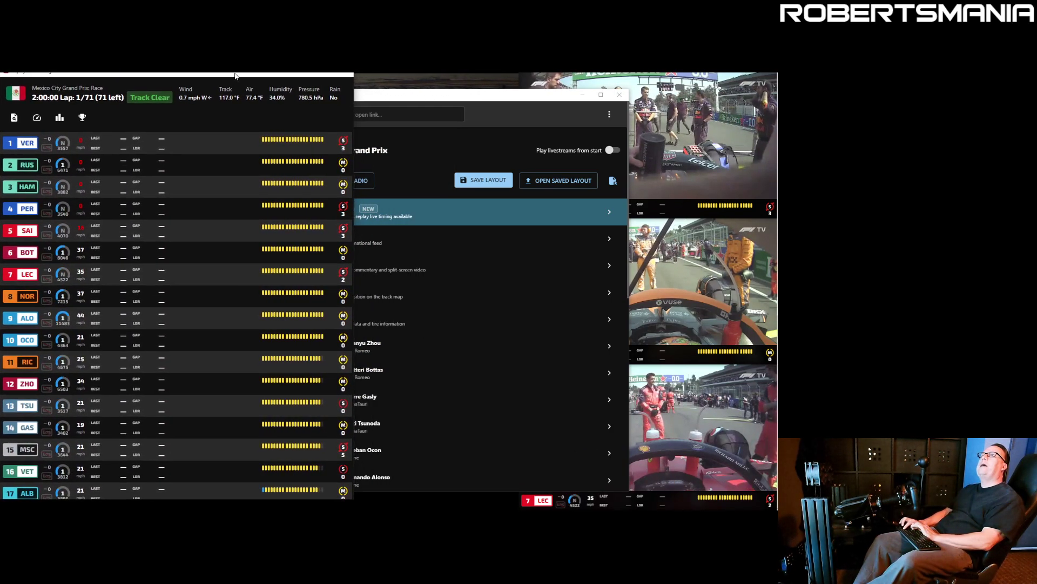
pyautogui.moveTo(254, 91); pyautogui.dragTo(255, 348)
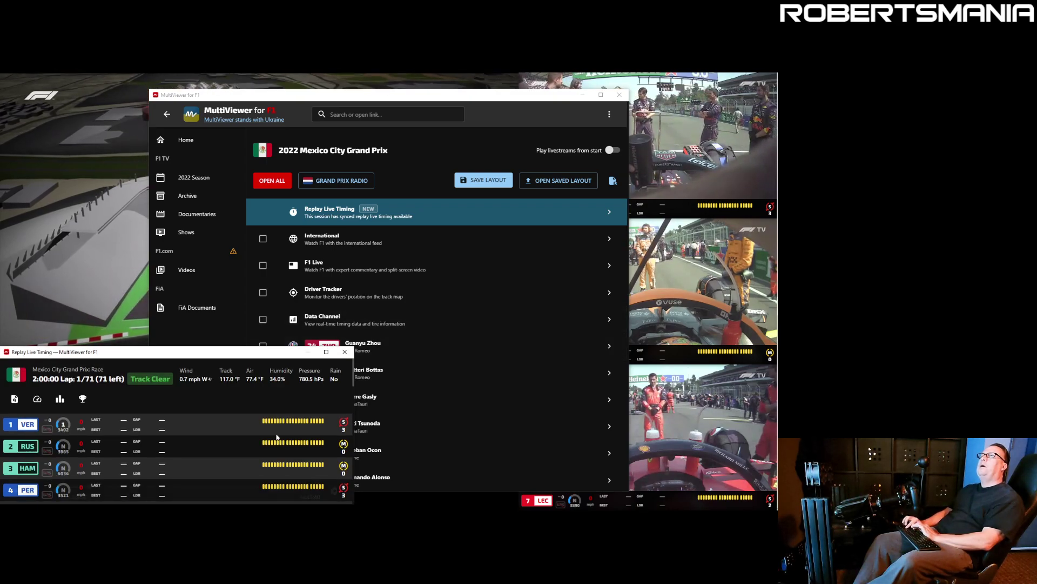
# Open the Track Map window from the Replay Live Timing settings
pyautogui.moveTo(251, 467)
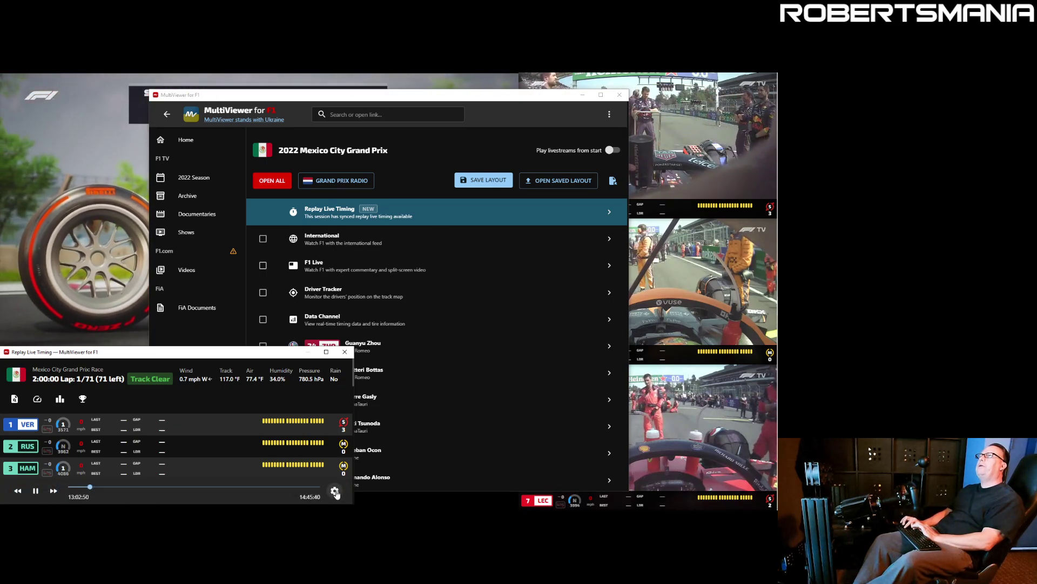
pyautogui.click(335, 491)
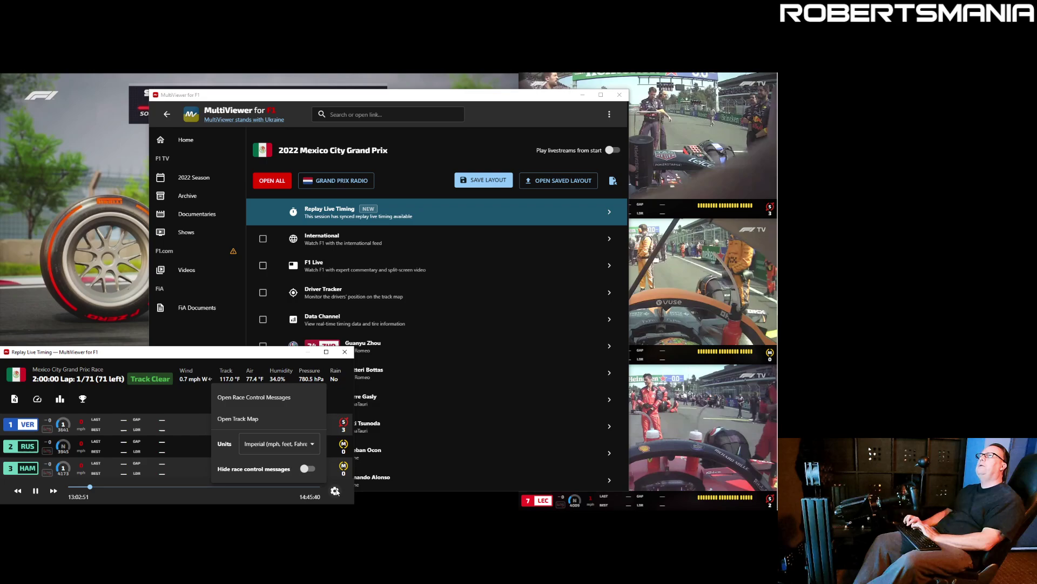
pyautogui.click(250, 419)
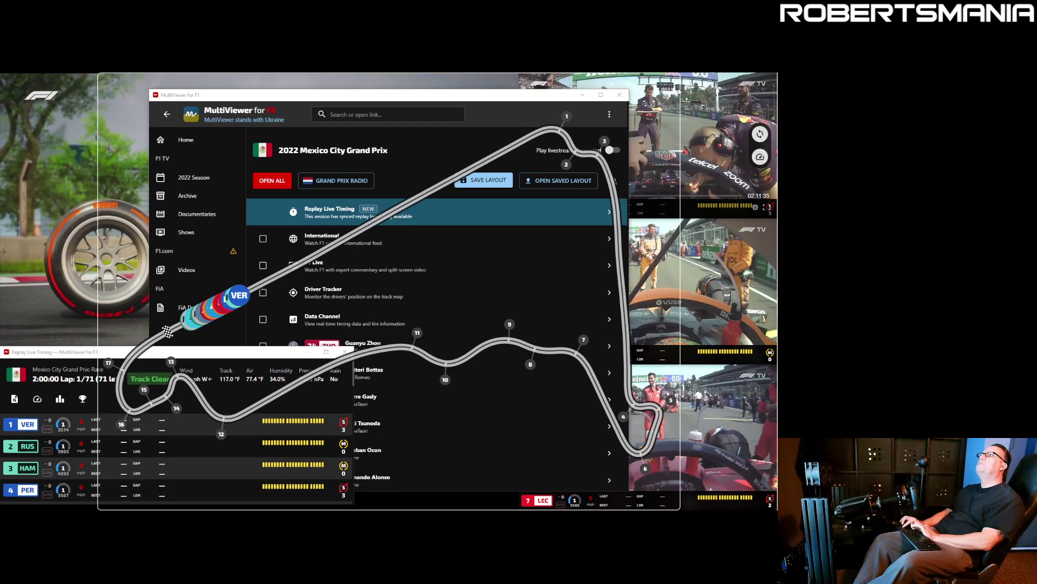
# Shrink the track map into the gap between the Replay Live Timing window and the Leclerc player, and narrow the timing window to clear it
pyautogui.moveTo(627, 220); pyautogui.dragTo(289, 244)
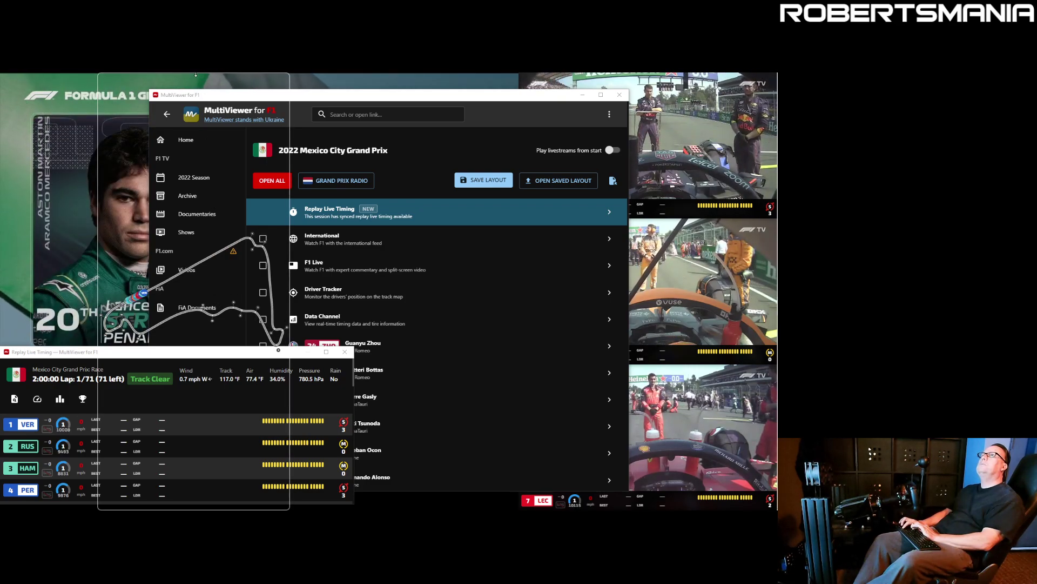
pyautogui.moveTo(195, 74); pyautogui.dragTo(204, 377)
pyautogui.moveTo(216, 423); pyautogui.dragTo(447, 425)
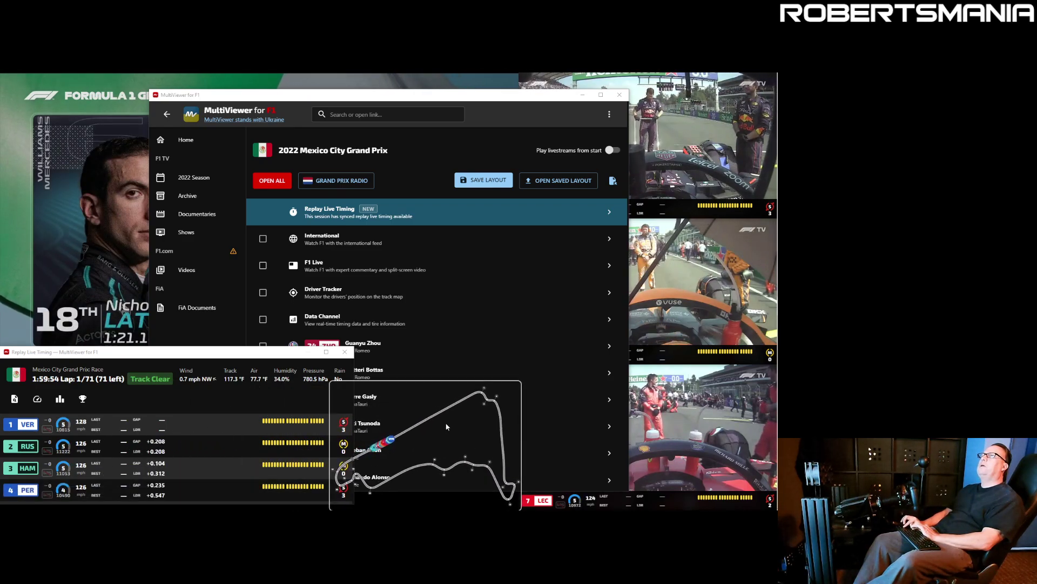
pyautogui.moveTo(350, 403)
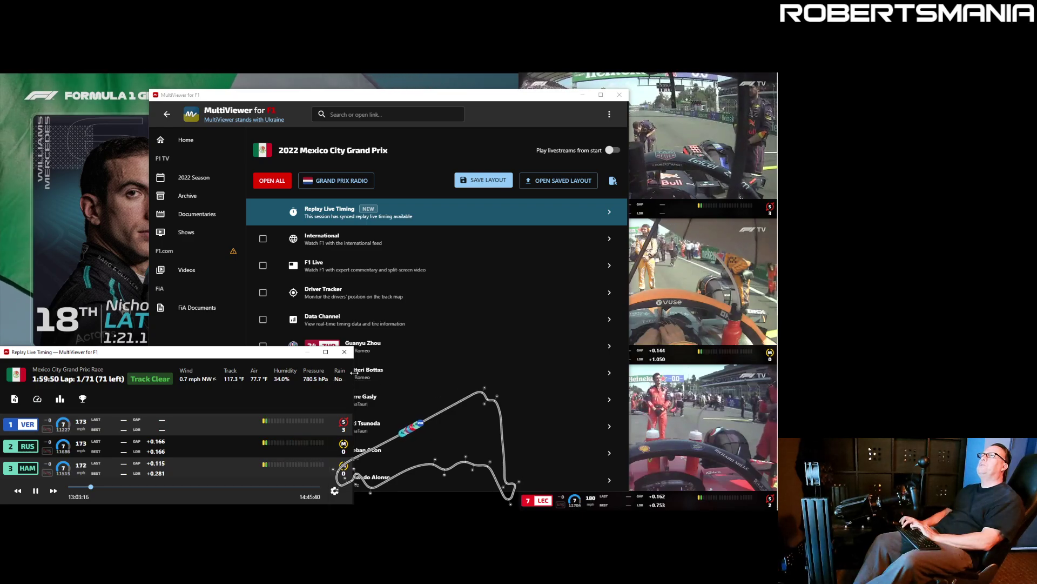
pyautogui.moveTo(354, 372); pyautogui.dragTo(333, 373)
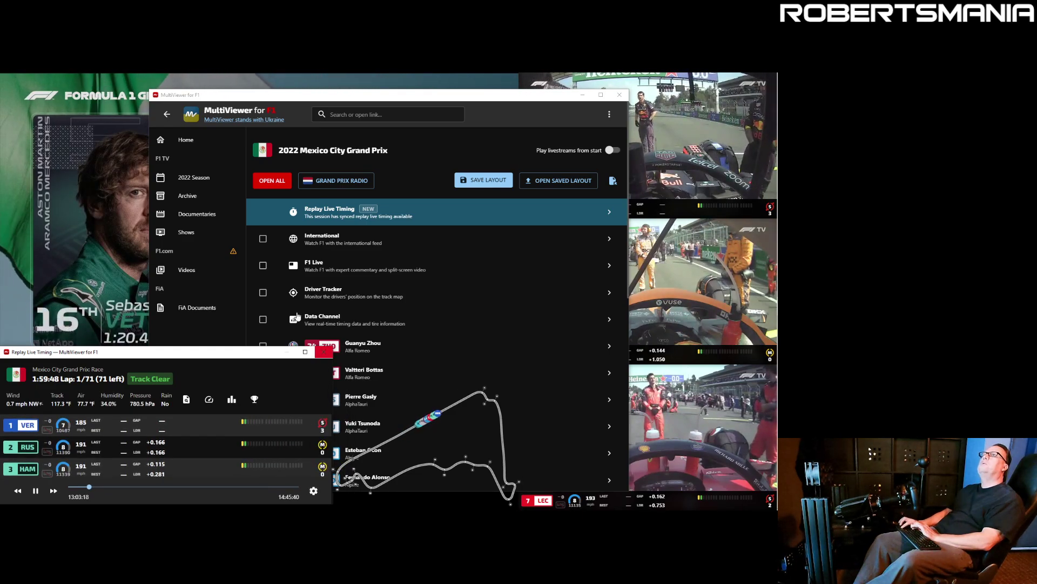
# Bring the International, Verstappen, Norris and Leclerc players to the front and minimize the main MultiViewer window
pyautogui.click(8, 216)
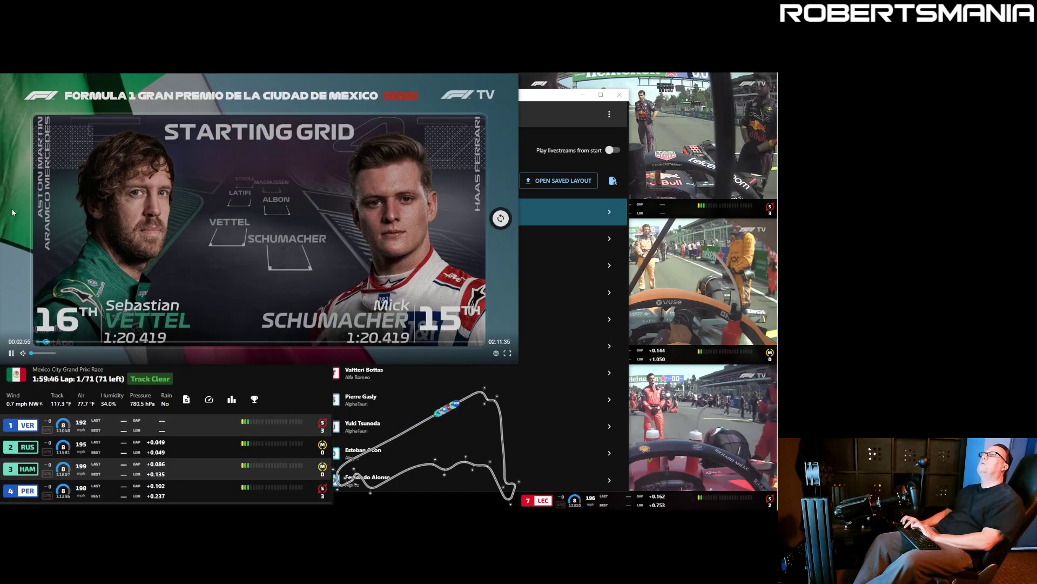
pyautogui.click(684, 128)
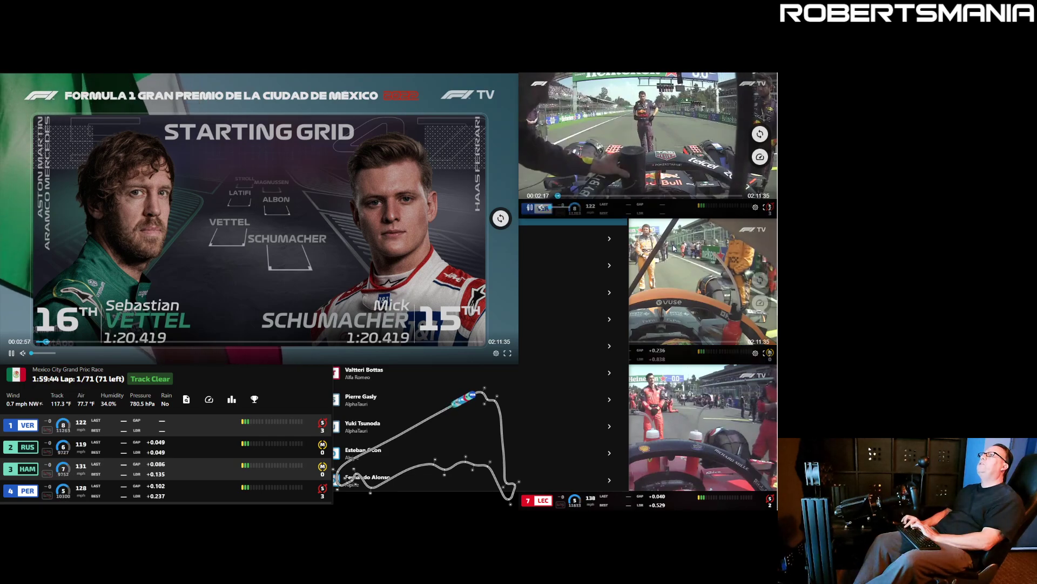
pyautogui.click(680, 270)
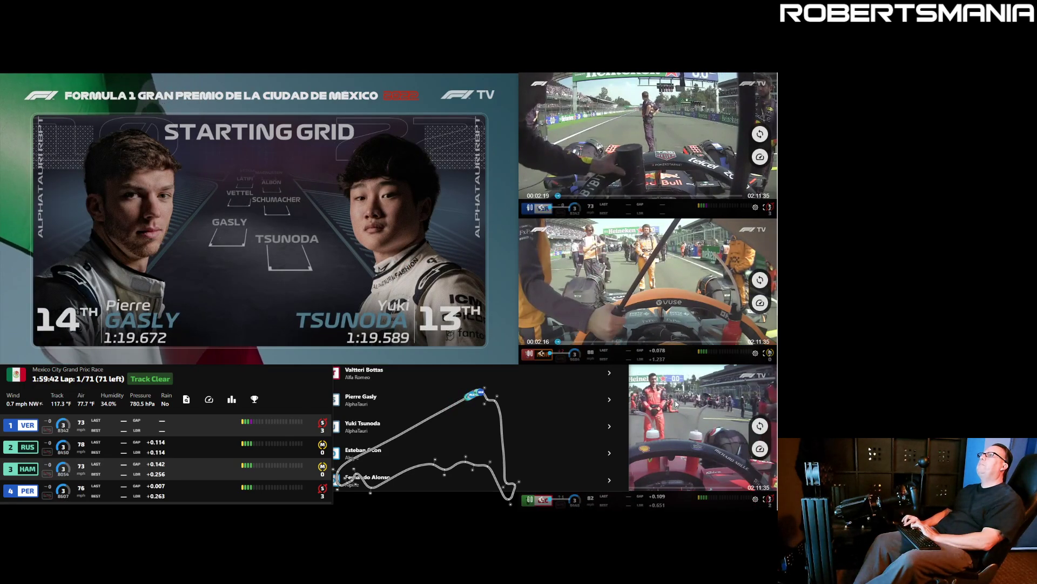
pyautogui.click(676, 377)
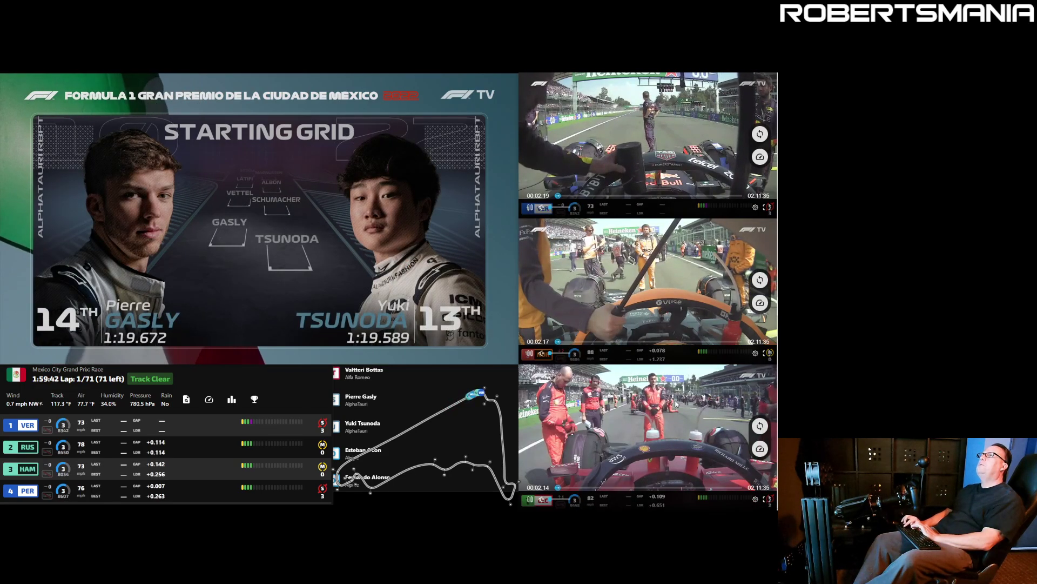
pyautogui.click(438, 375)
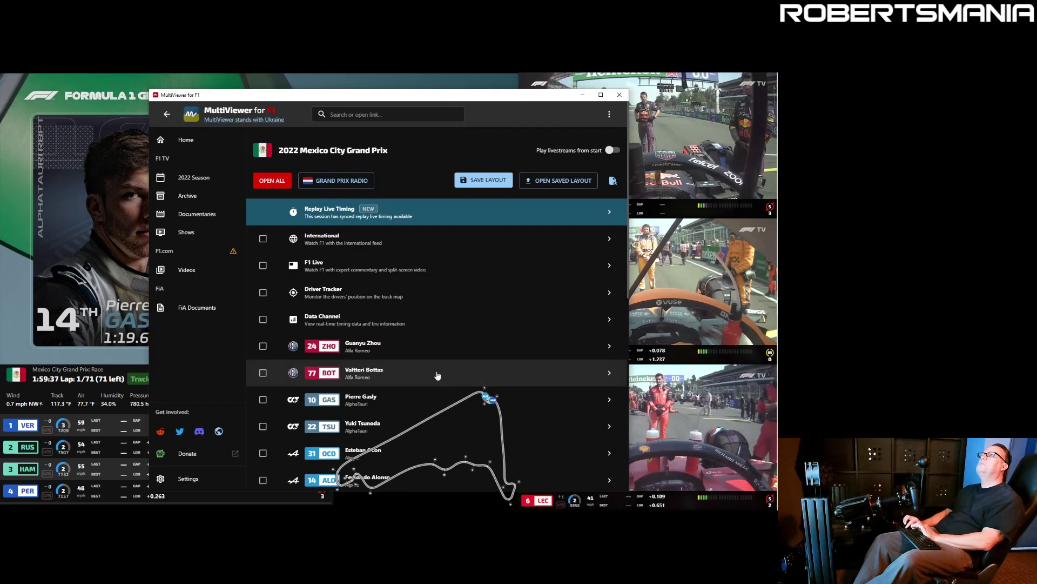
pyautogui.click(583, 95)
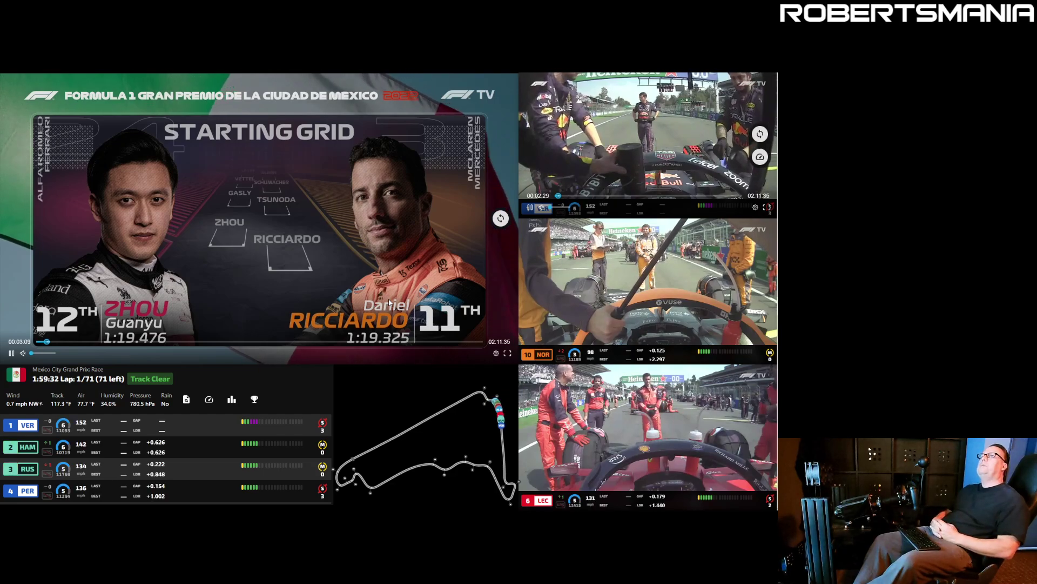
# Scroll the Replay Live Timing window past its session header so the driver rows fill it
pyautogui.moveTo(297, 403)
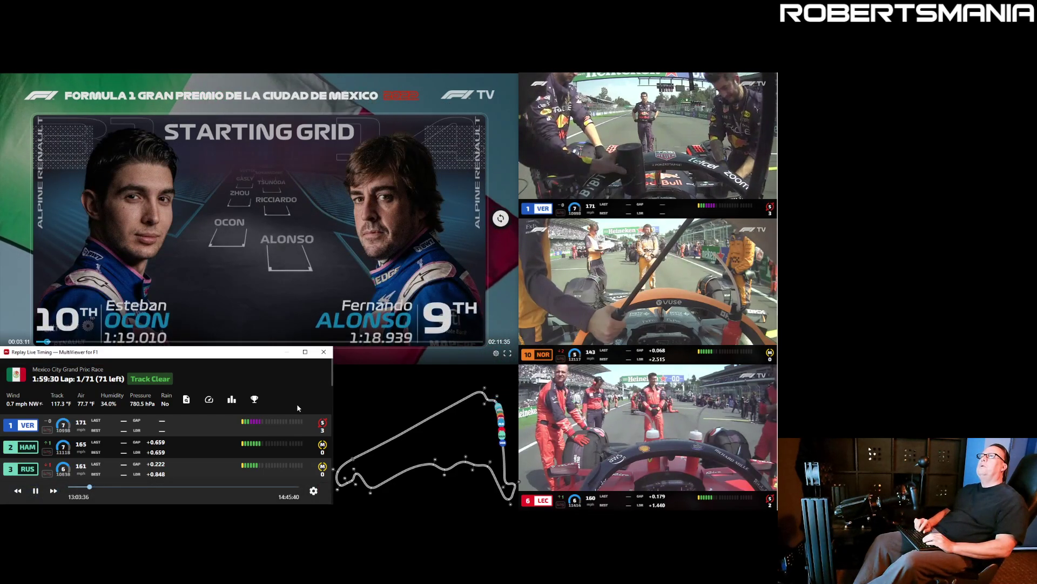
pyautogui.scroll(-2, 297, 403)
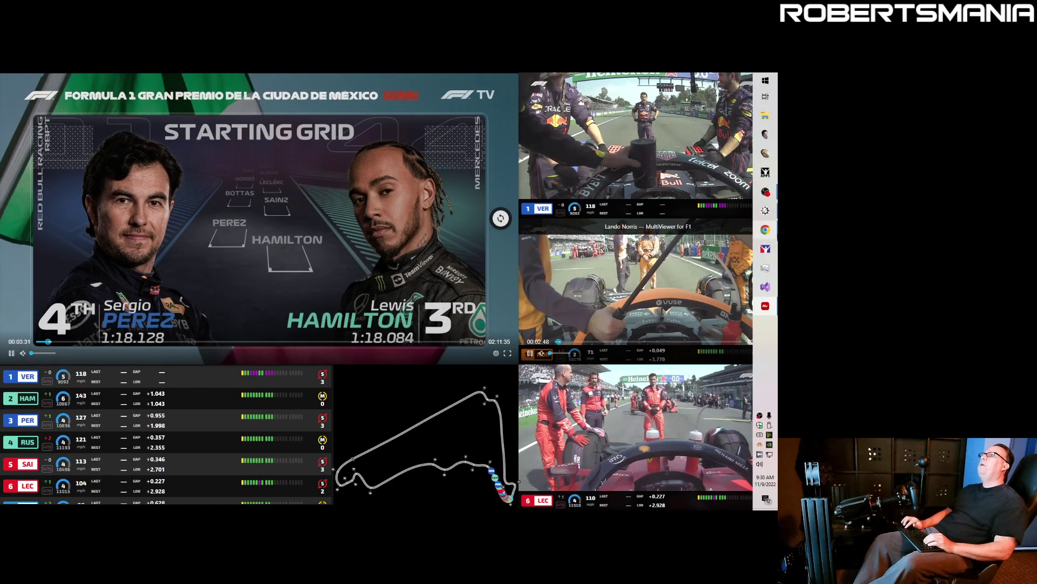
# Bring the main MultiViewer window to the front and save the current window arrangement as a layout named "test"
pyautogui.moveTo(767, 316)
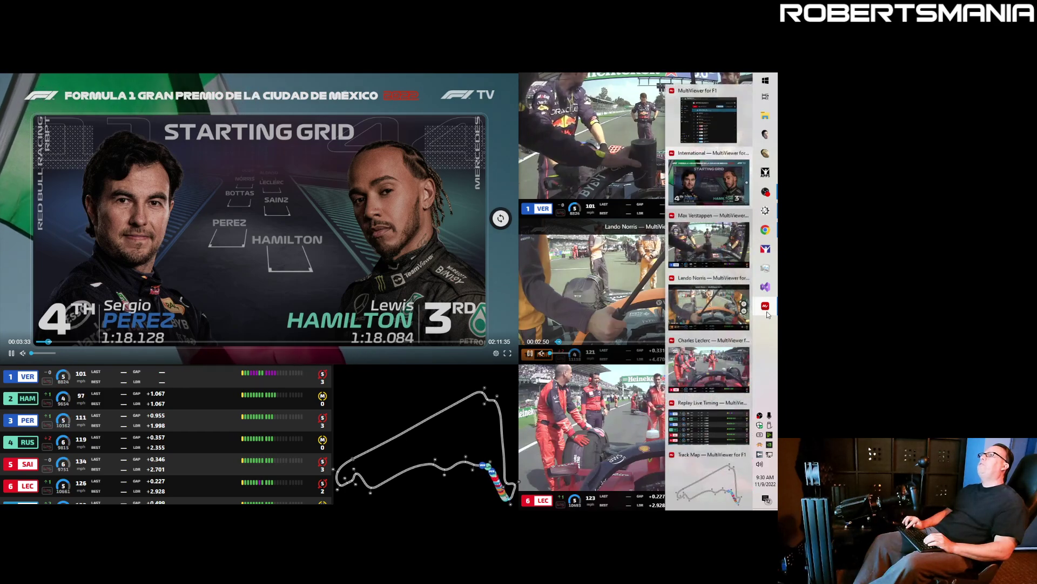
pyautogui.click(721, 108)
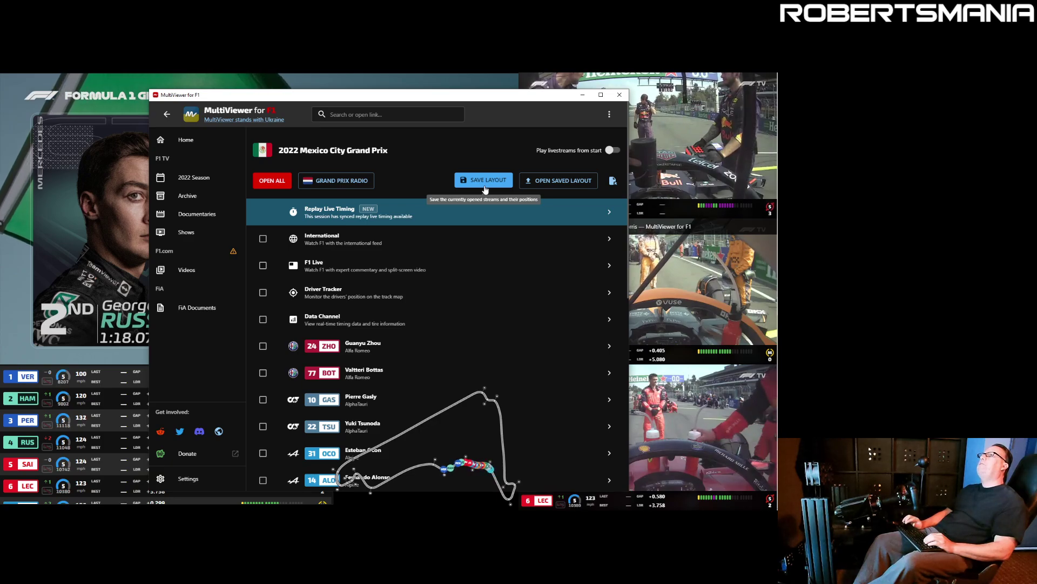
pyautogui.click(485, 184)
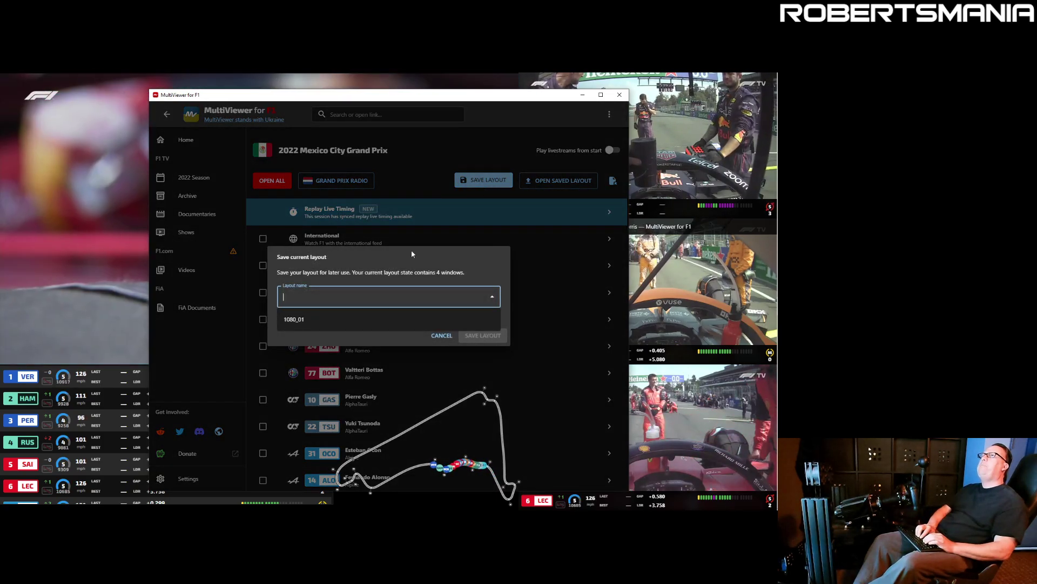
pyautogui.write('test')
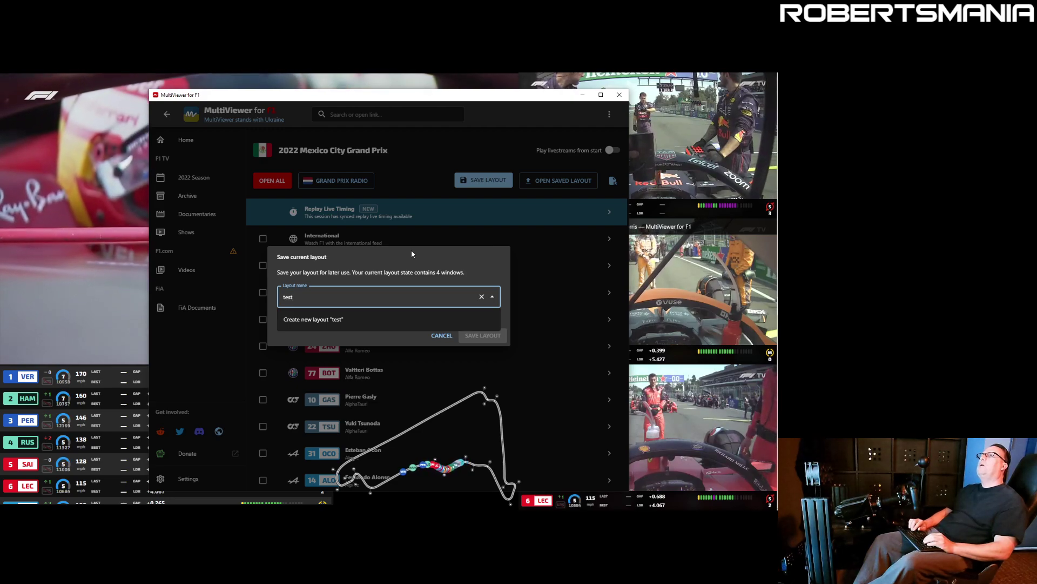
pyautogui.press('Return')
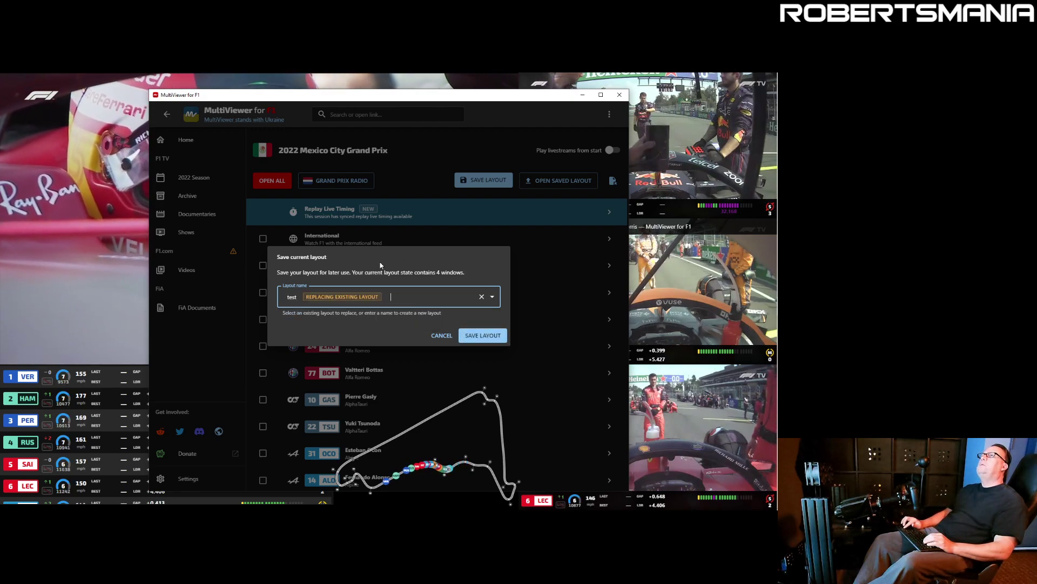
pyautogui.click(467, 335)
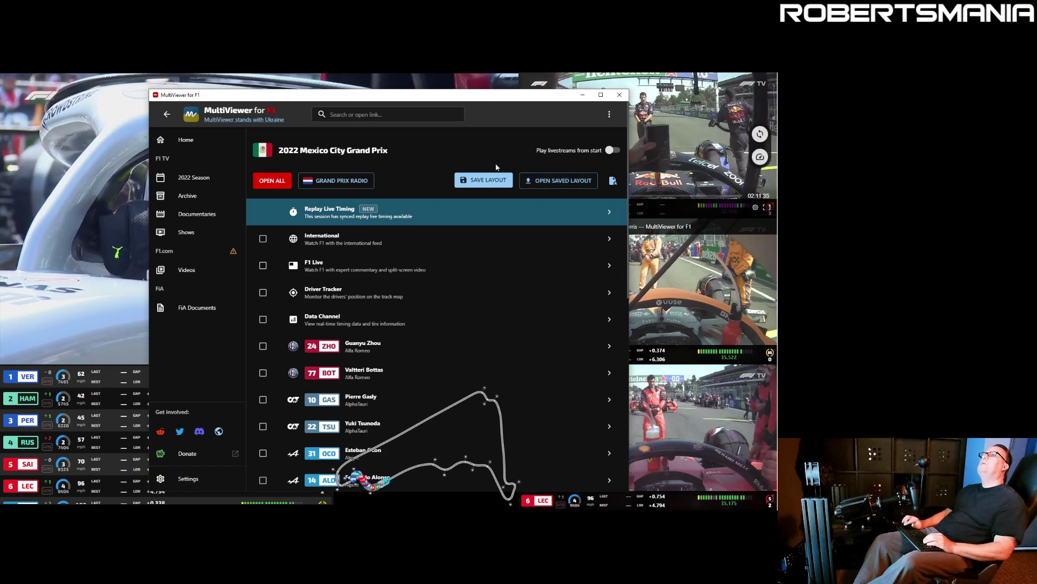
# Close all open players at once from the International player
pyautogui.moveTo(67, 204)
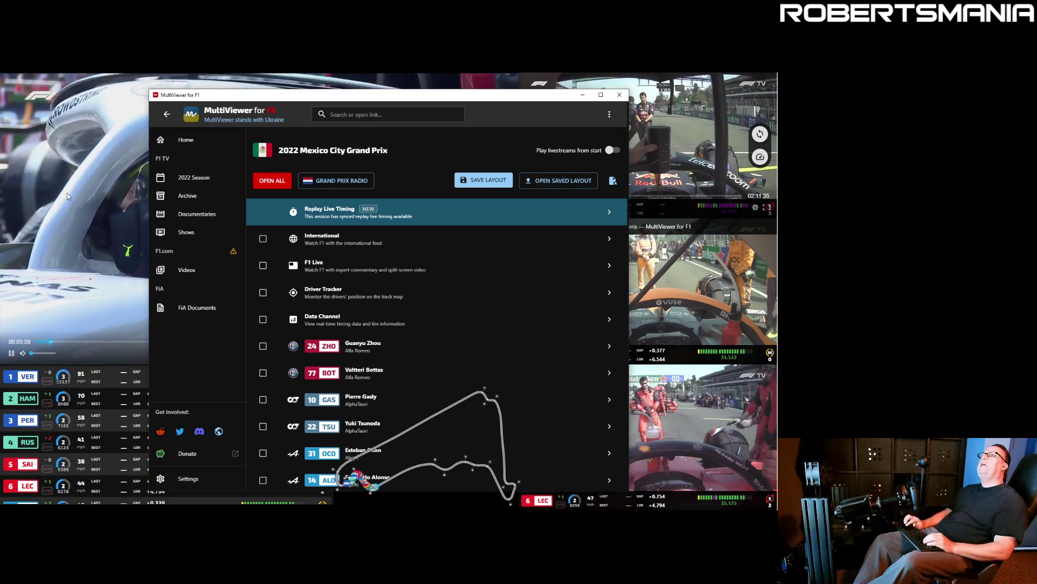
pyautogui.click(67, 193)
pyautogui.rightClick(67, 193)
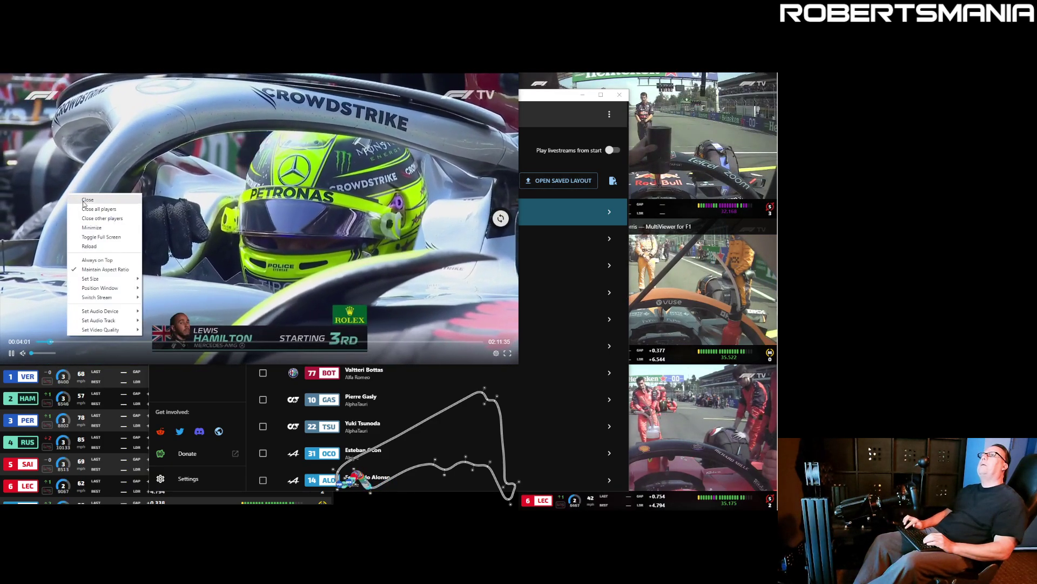
pyautogui.click(93, 214)
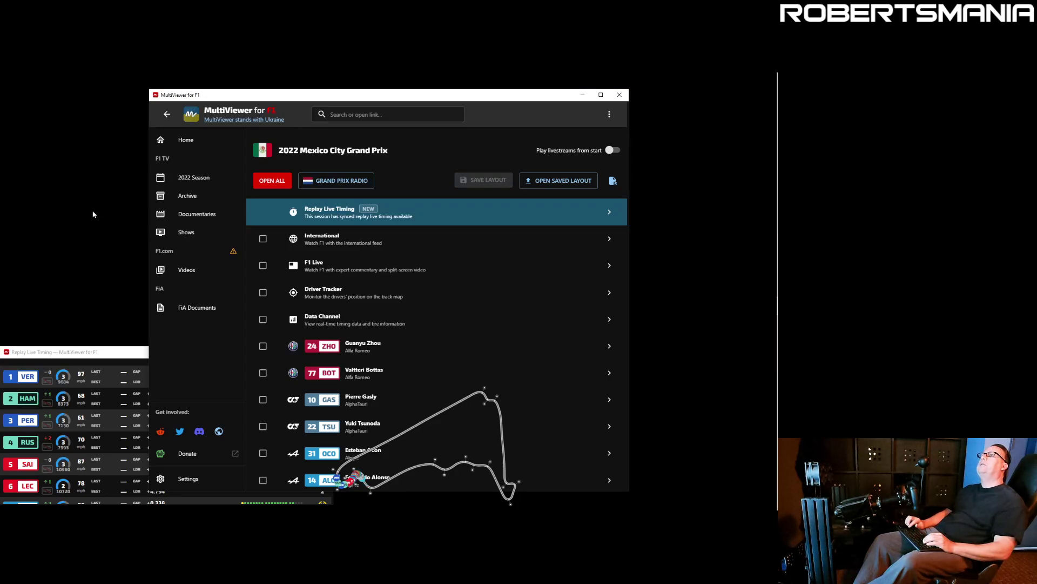
# Open the saved layout "test" to restore the players, and minimize the main MultiViewer window
pyautogui.click(539, 182)
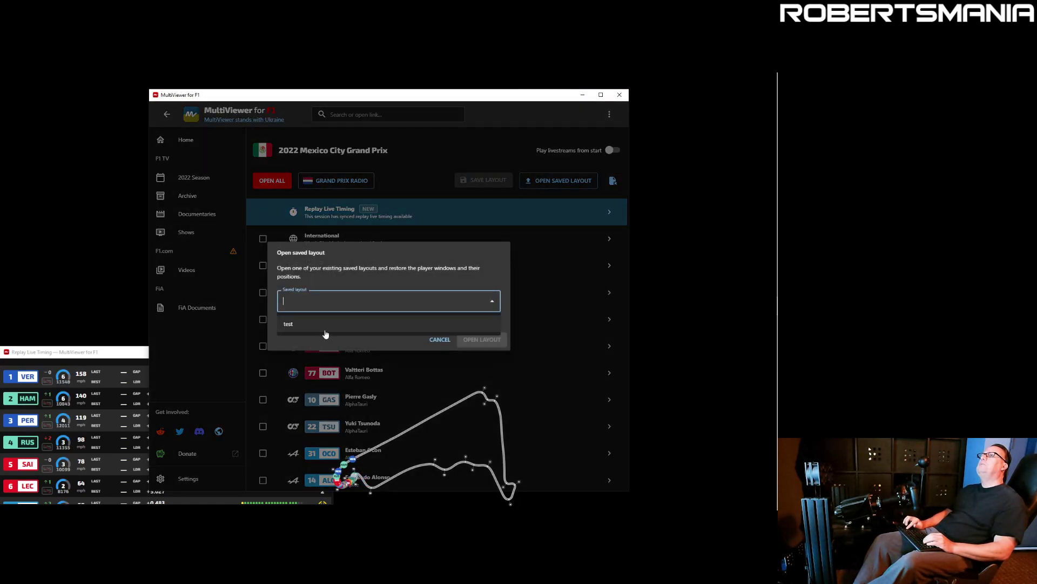
pyautogui.click(324, 328)
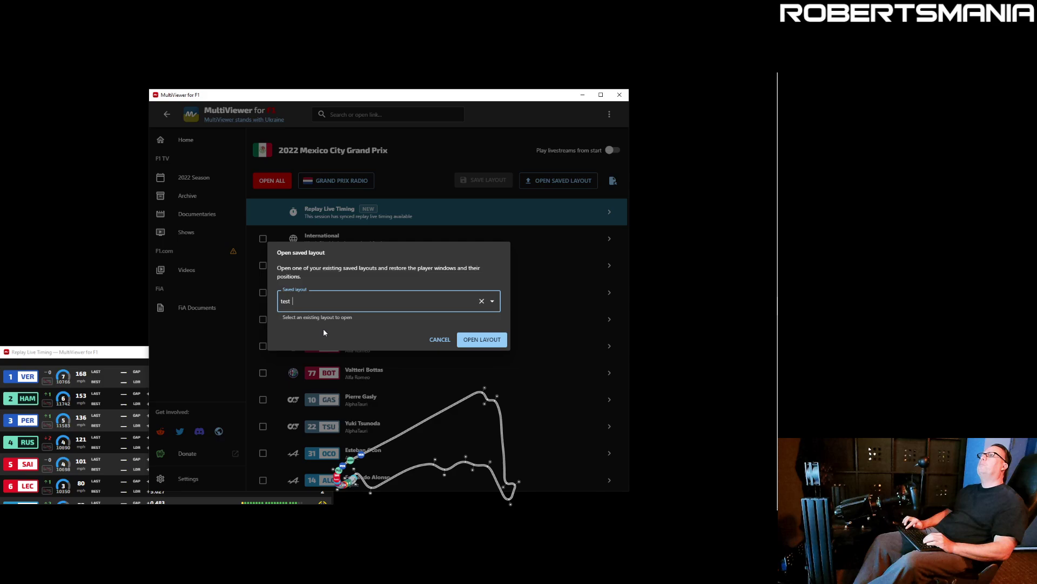
pyautogui.click(483, 339)
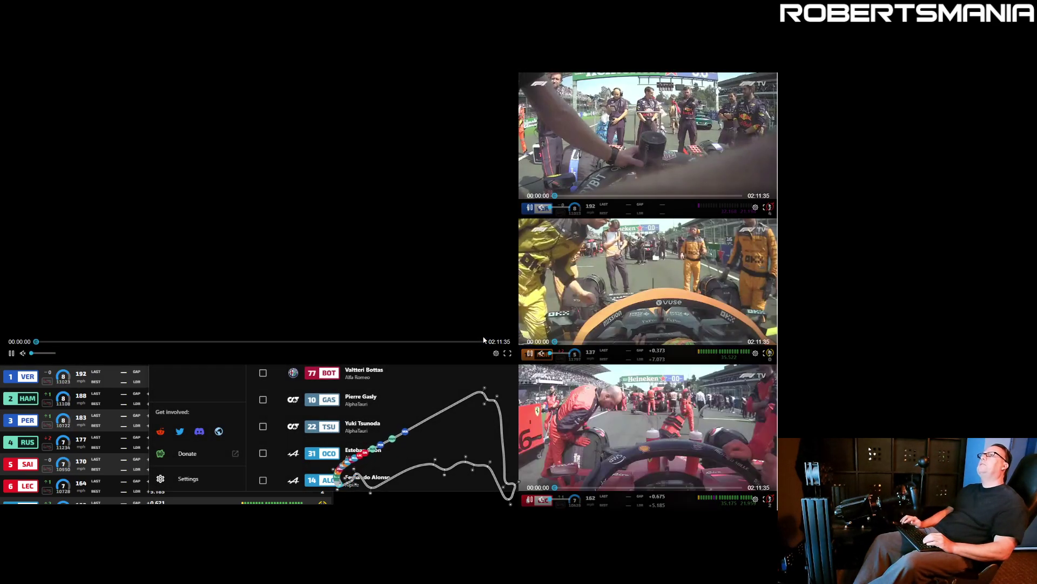
pyautogui.hotkey('alt', 'Tab')
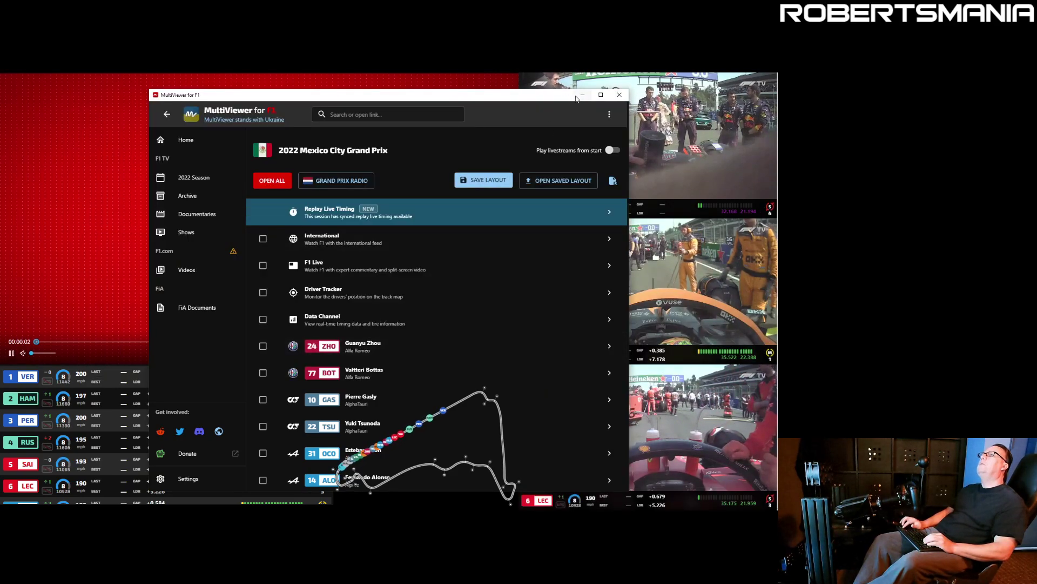
pyautogui.click(583, 96)
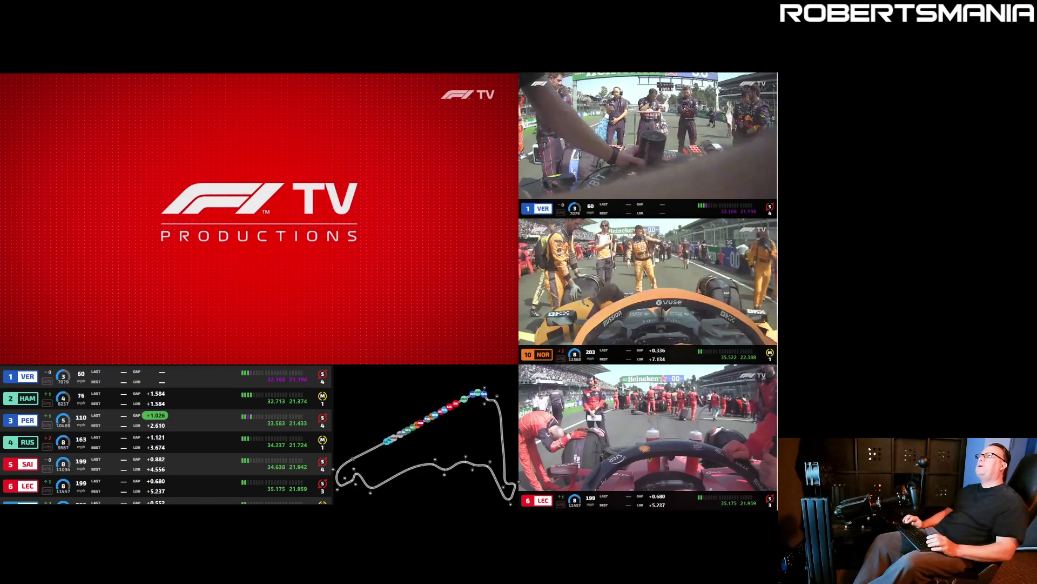
# Switch to Chrome and display the help channel of the MultiViewer for F1 Discord server
pyautogui.hotkey('alt', 'Tab')
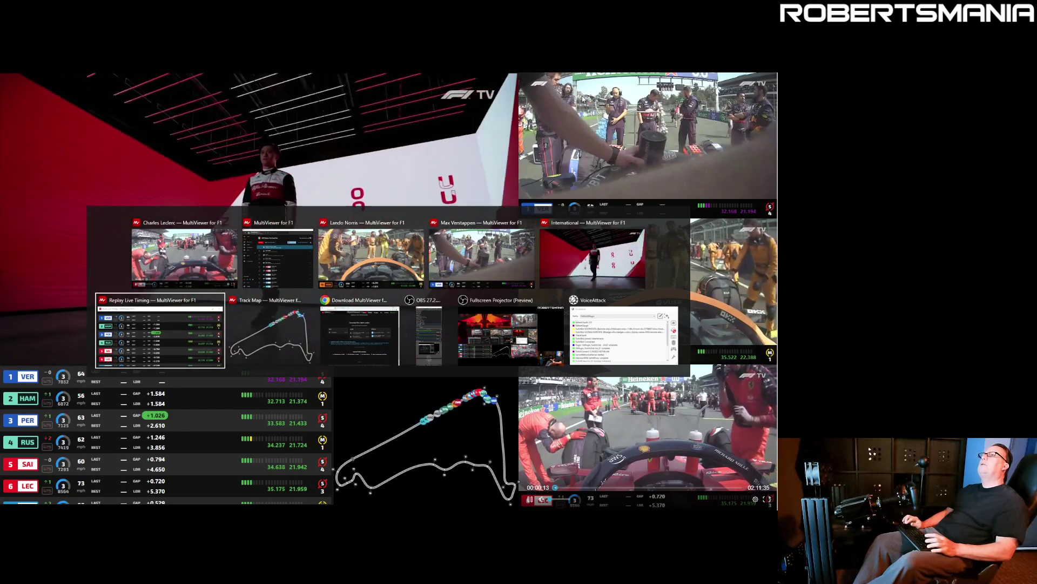
pyautogui.hotkey('alt', 'Tab')
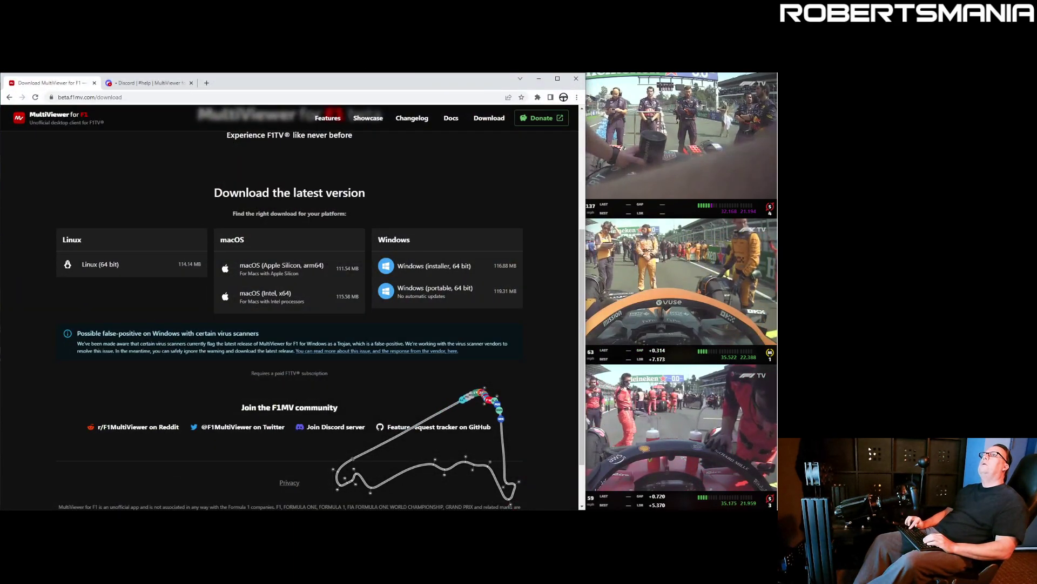
pyautogui.click(160, 85)
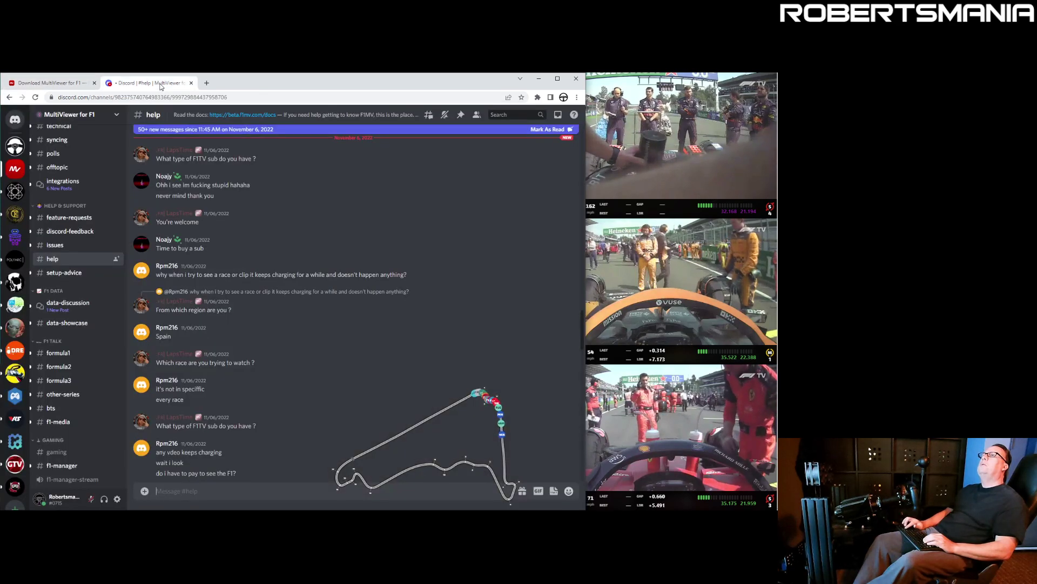